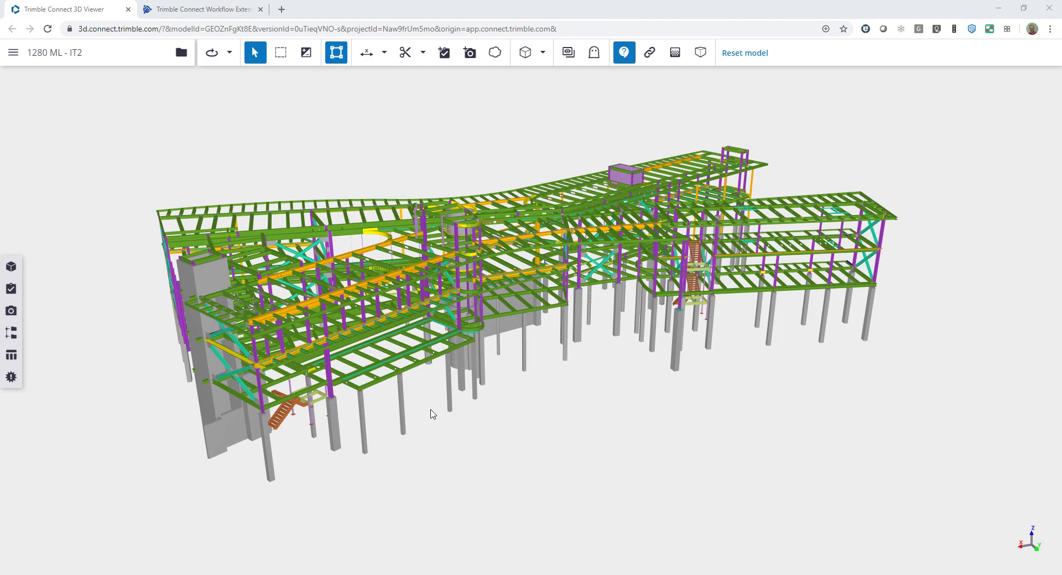
Step: Inspect the properties of the purple steel column near the front corner and of the concrete pier beneath it
{"action": "scroll", "coordinate": [329, 381], "scroll_direction": "up", "scroll_amount": 5}
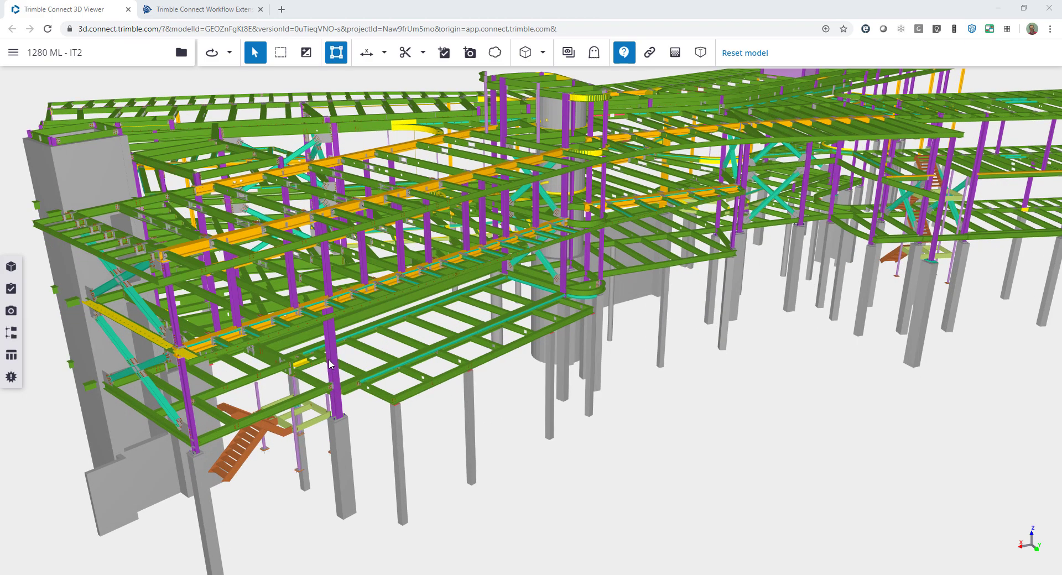
{"action": "left_click", "coordinate": [331, 365]}
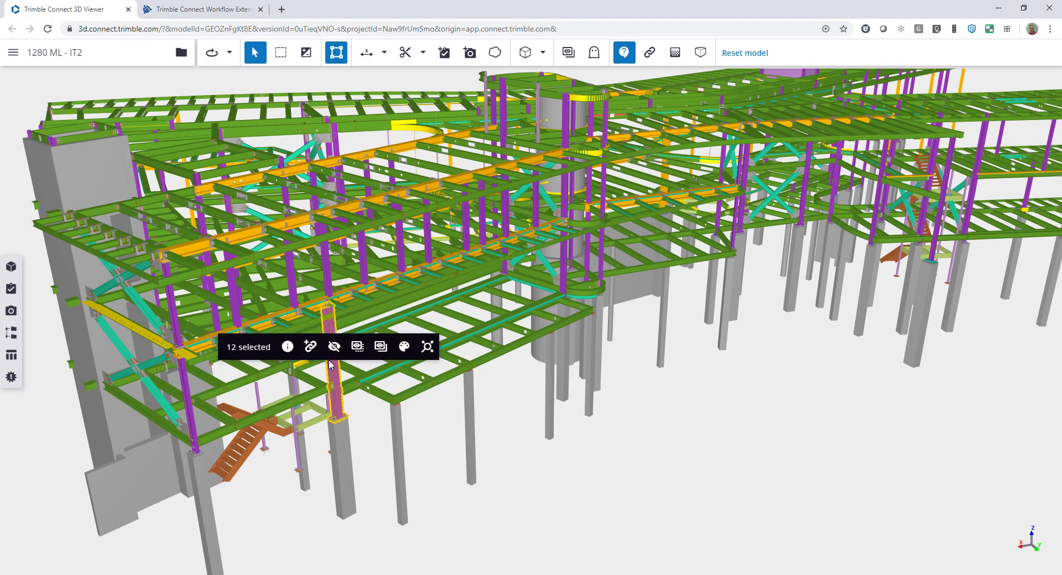
{"action": "left_click", "coordinate": [287, 347]}
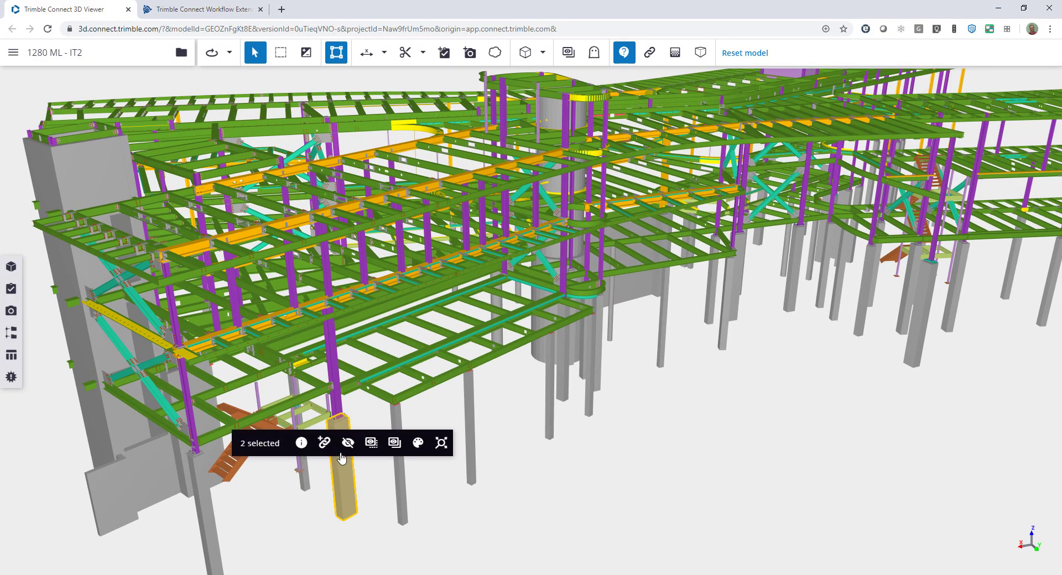
{"action": "left_click", "coordinate": [304, 443]}
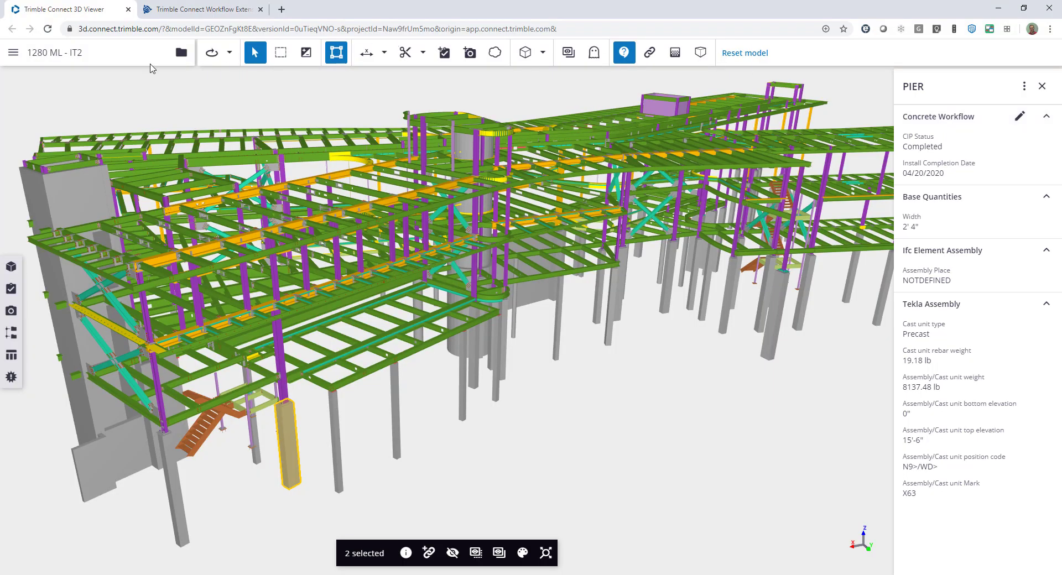
Step: Open the project's team page and review the project members and the members of the Fabricator and Detailer groups
{"action": "left_click", "coordinate": [181, 52]}
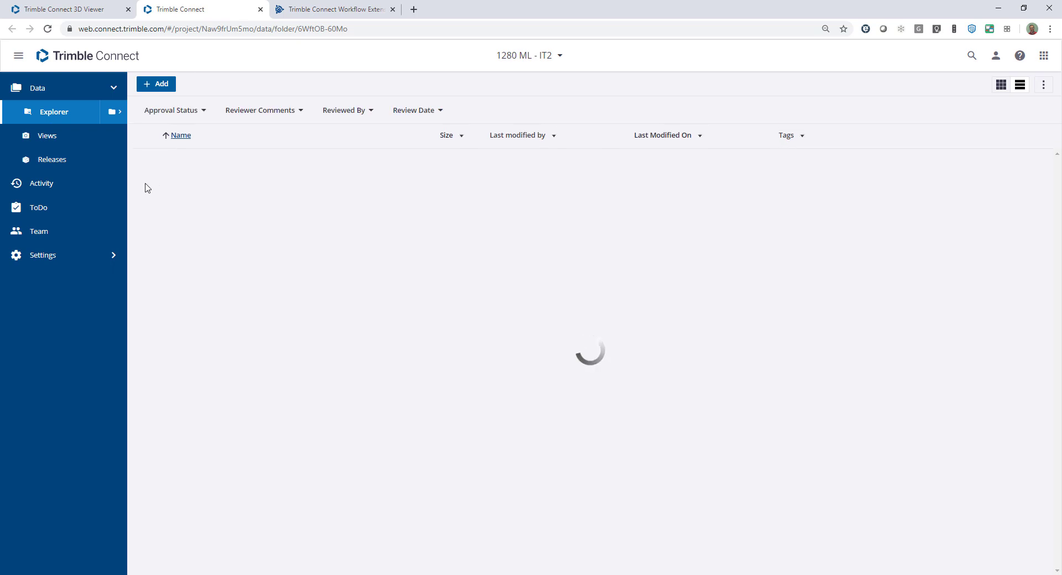
{"action": "left_click", "coordinate": [49, 233]}
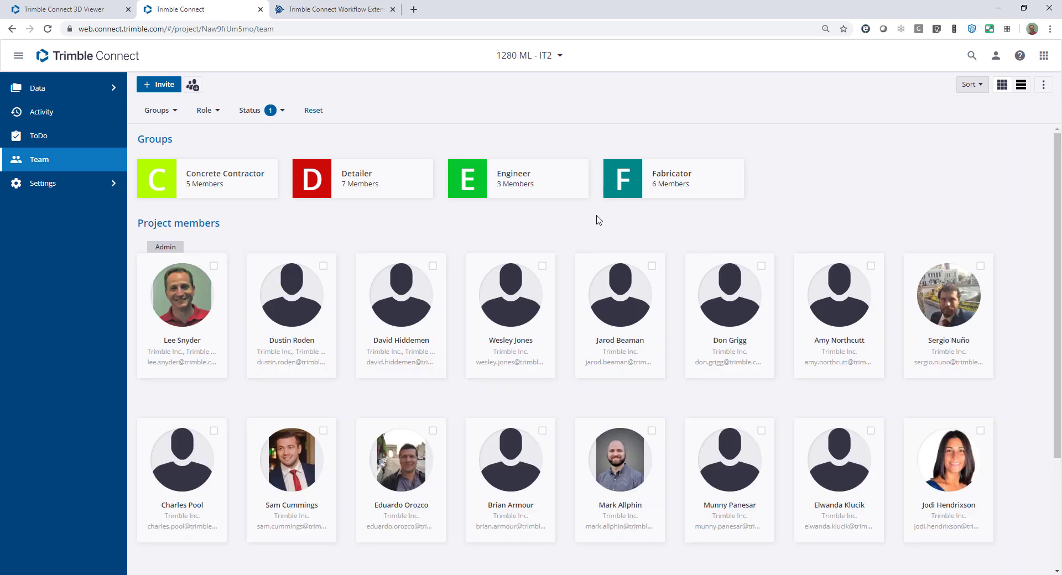
{"action": "scroll", "coordinate": [535, 215], "scroll_direction": "down", "scroll_amount": 3}
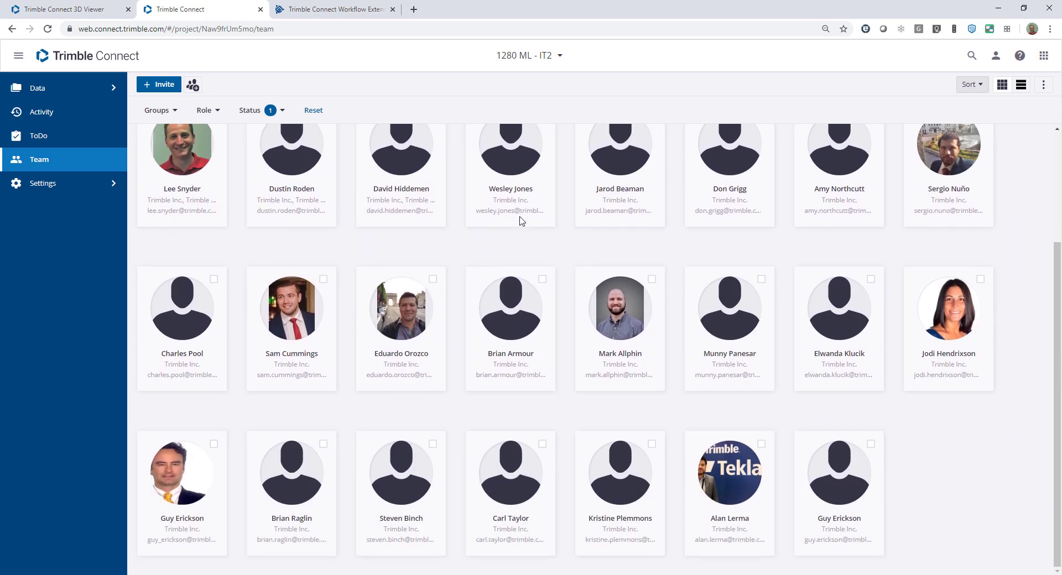
{"action": "scroll", "coordinate": [520, 221], "scroll_direction": "up", "scroll_amount": 3}
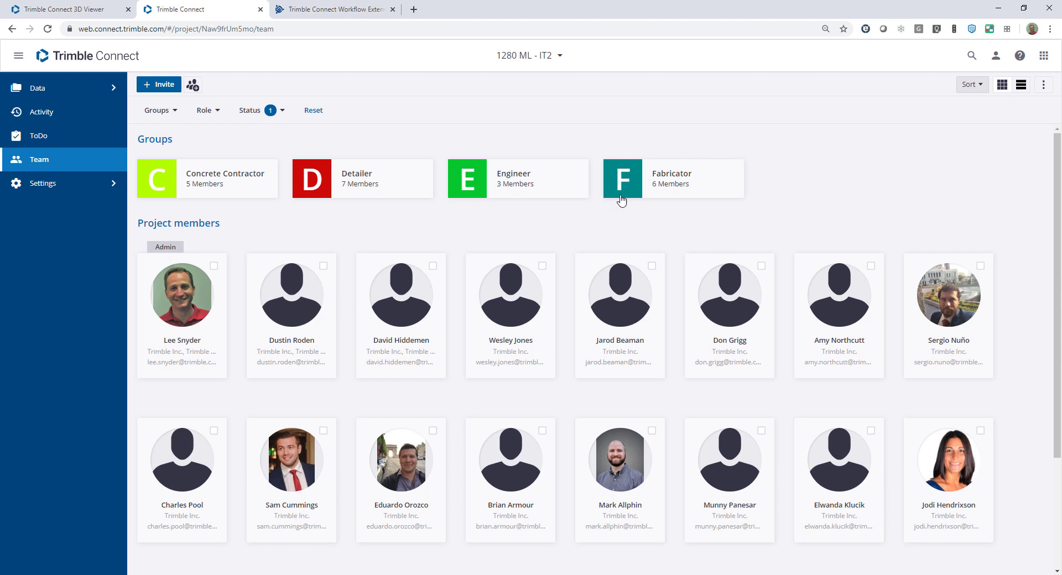
{"action": "left_click", "coordinate": [675, 188]}
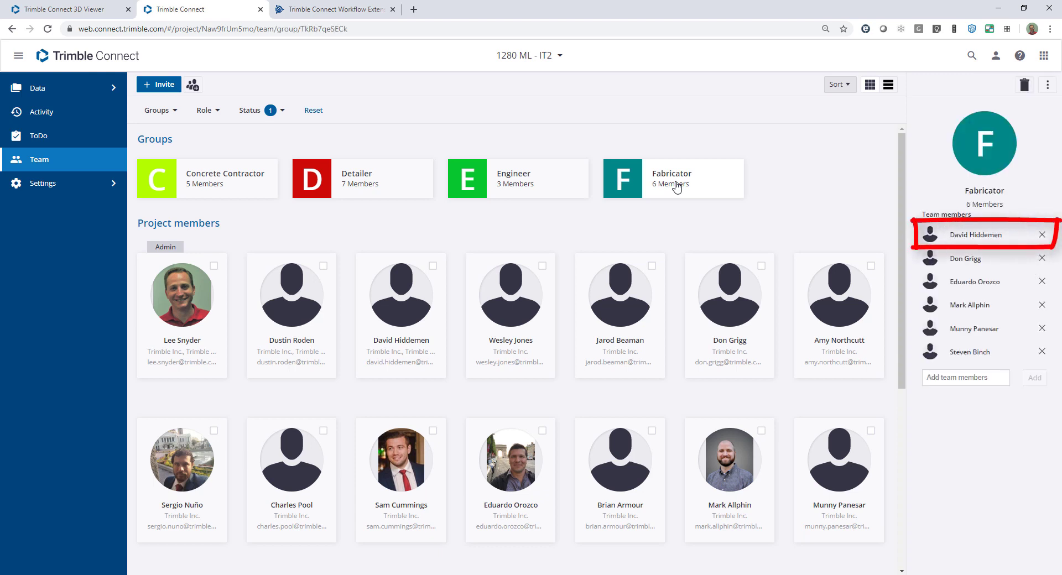
{"action": "left_click", "coordinate": [380, 181]}
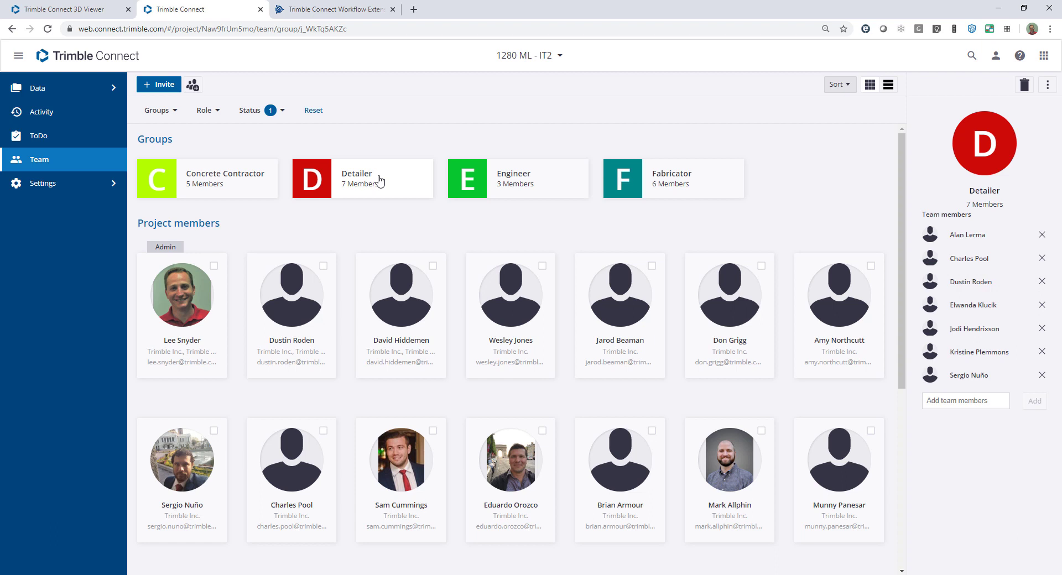
Step: Return to the 3D viewer and open the Trimble Solutions USA library through the pier's property set library management
{"action": "left_click", "coordinate": [62, 10]}
{"action": "left_click", "coordinate": [1024, 86]}
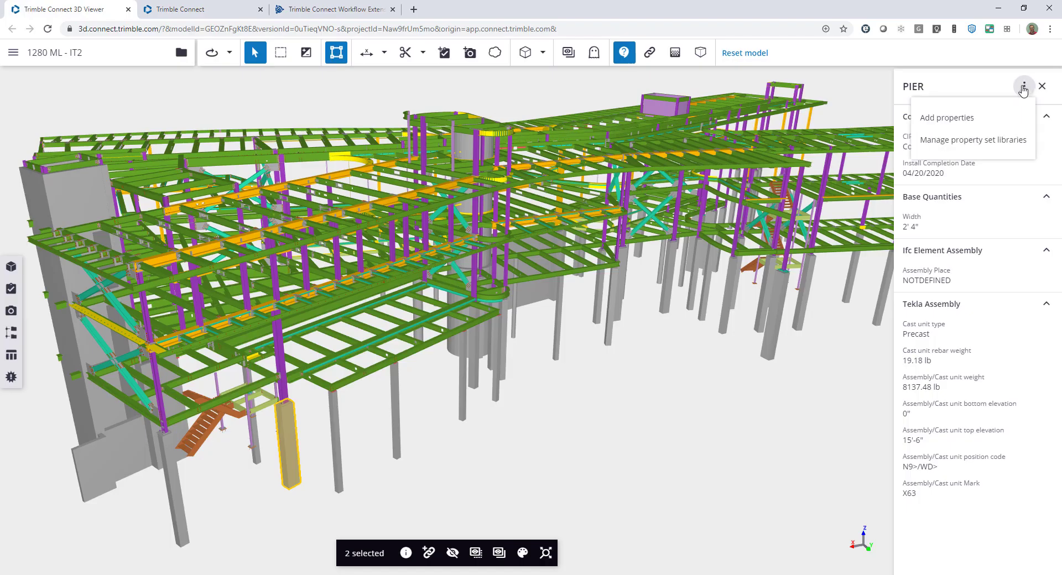
{"action": "left_click", "coordinate": [982, 145]}
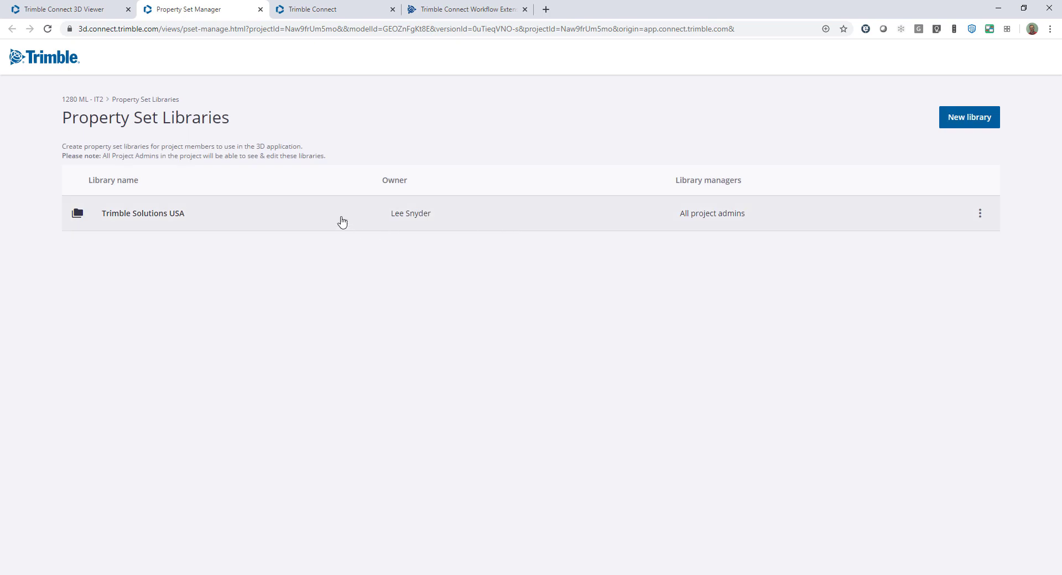
{"action": "left_click", "coordinate": [342, 222]}
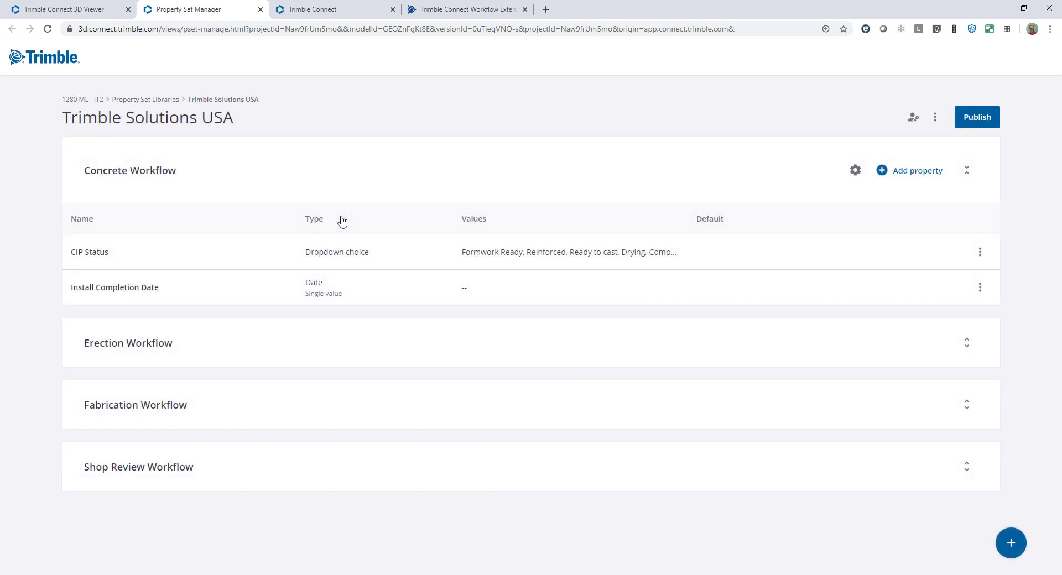
Step: Expand the Shop Review Workflow property set, open the library's access control and check its default access choices
{"action": "left_click", "coordinate": [967, 171]}
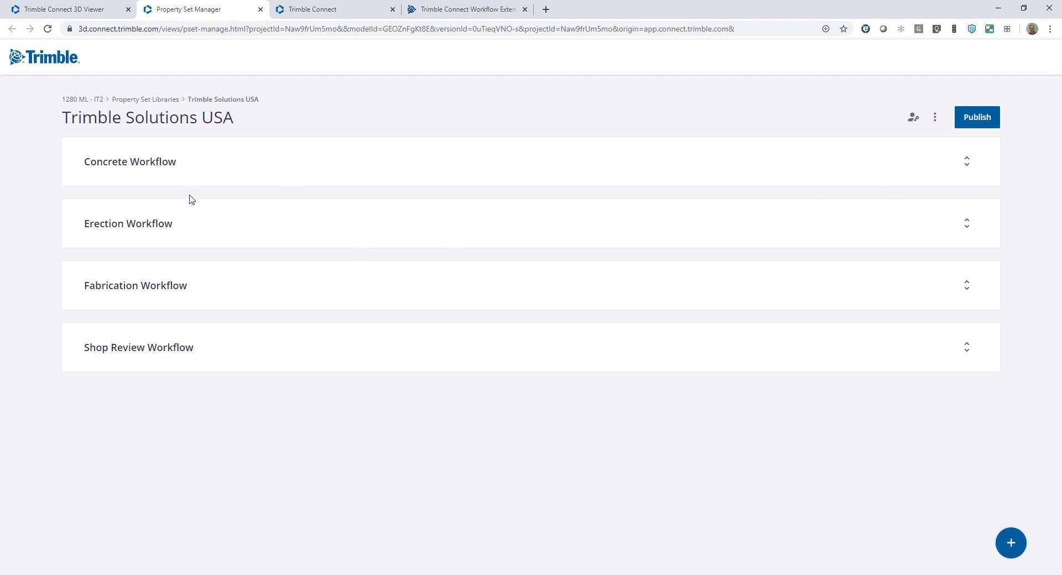
{"action": "left_click", "coordinate": [255, 351]}
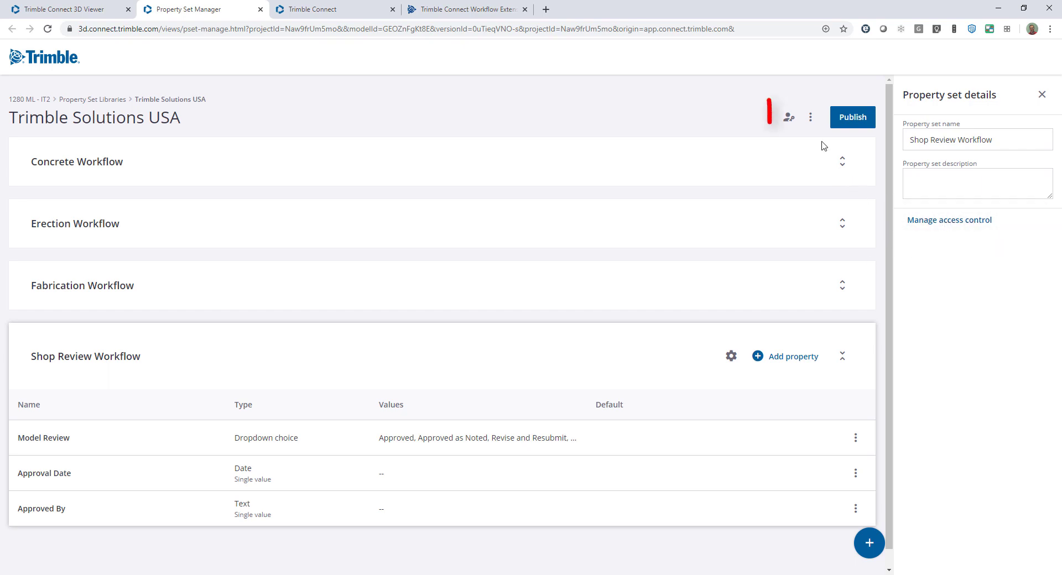
{"action": "left_click", "coordinate": [789, 118]}
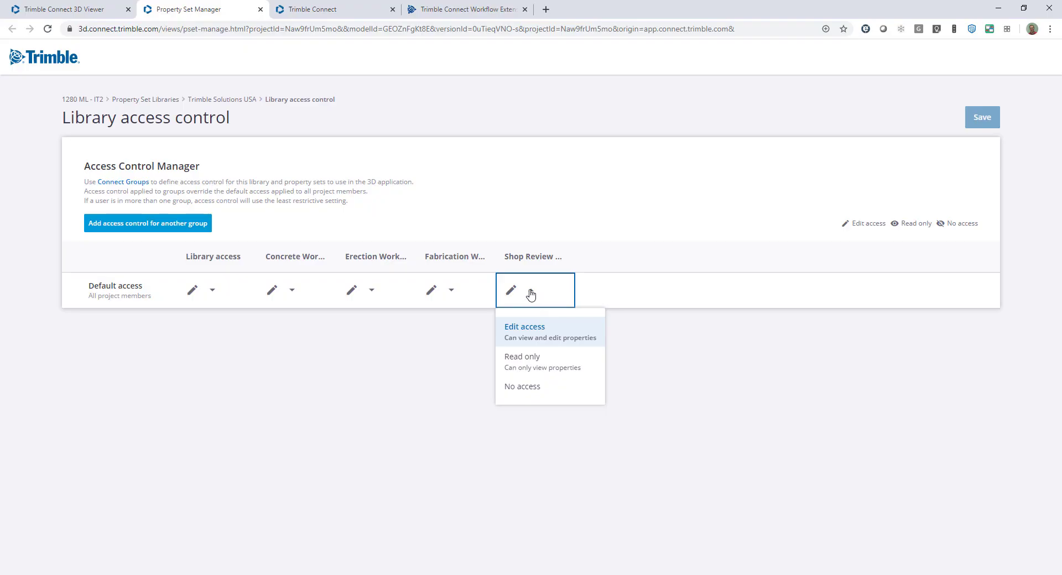
{"action": "left_click", "coordinate": [531, 292]}
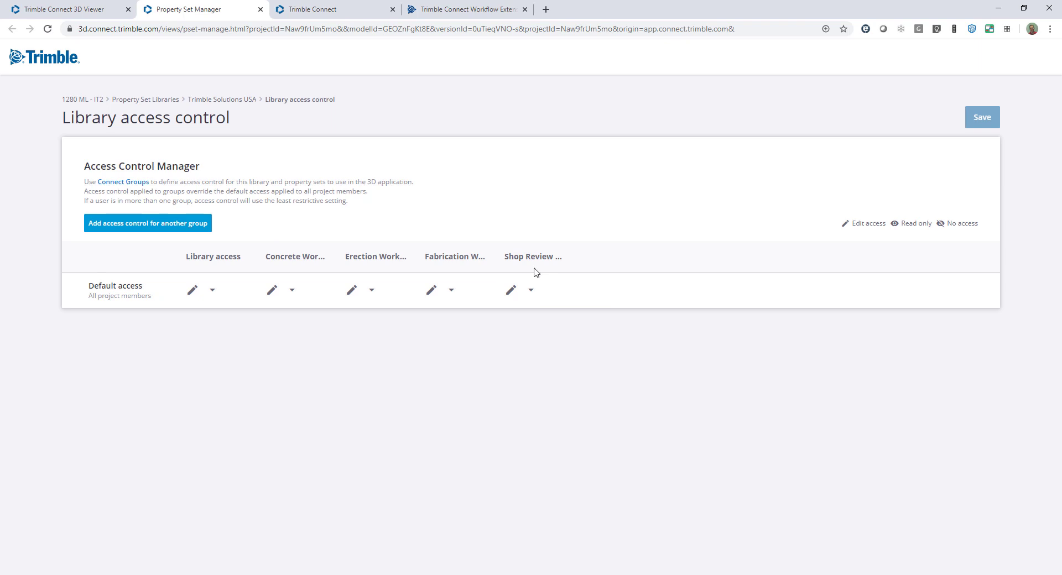
Step: Set default library access to Read only, with Edit access for Erection Workflow and No access for Fabrication Workflow
{"action": "left_click", "coordinate": [213, 290]}
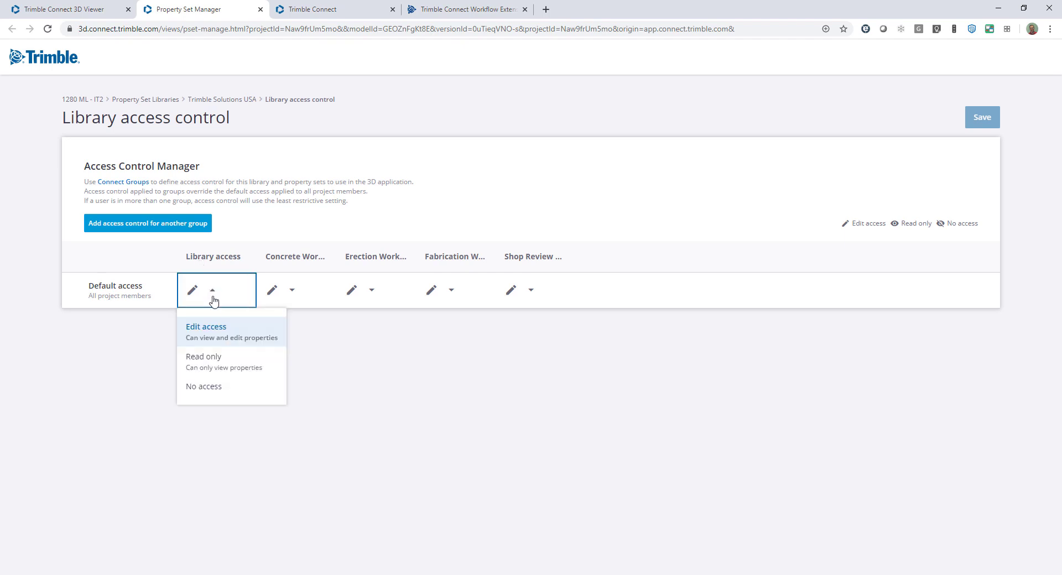
{"action": "left_click", "coordinate": [213, 362]}
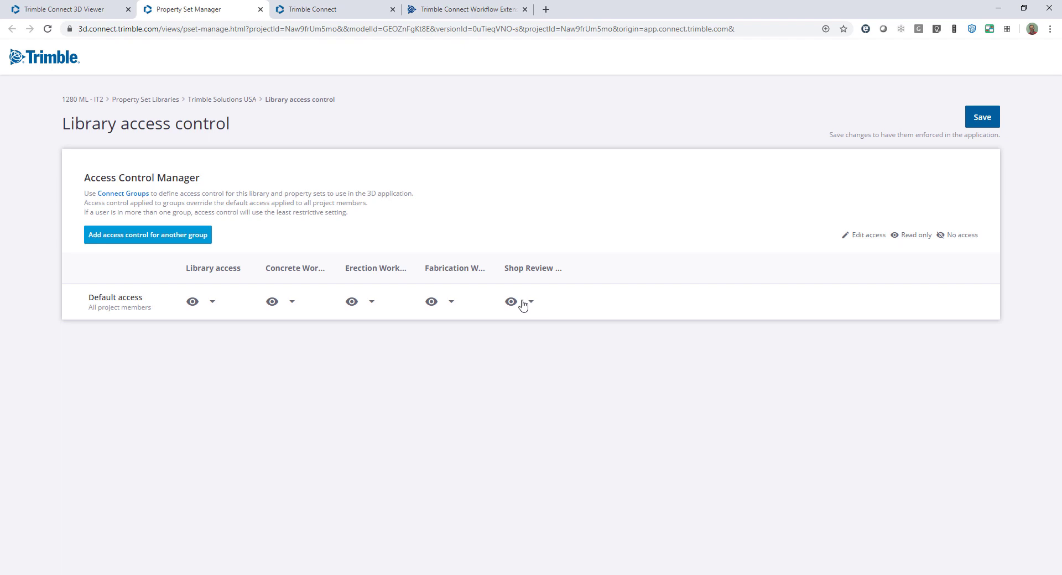
{"action": "left_click", "coordinate": [370, 302]}
{"action": "left_click", "coordinate": [374, 346]}
{"action": "left_click", "coordinate": [451, 305]}
{"action": "left_click", "coordinate": [458, 398]}
Step: Set the default library access for all project members to Edit access
{"action": "left_click", "coordinate": [213, 304]}
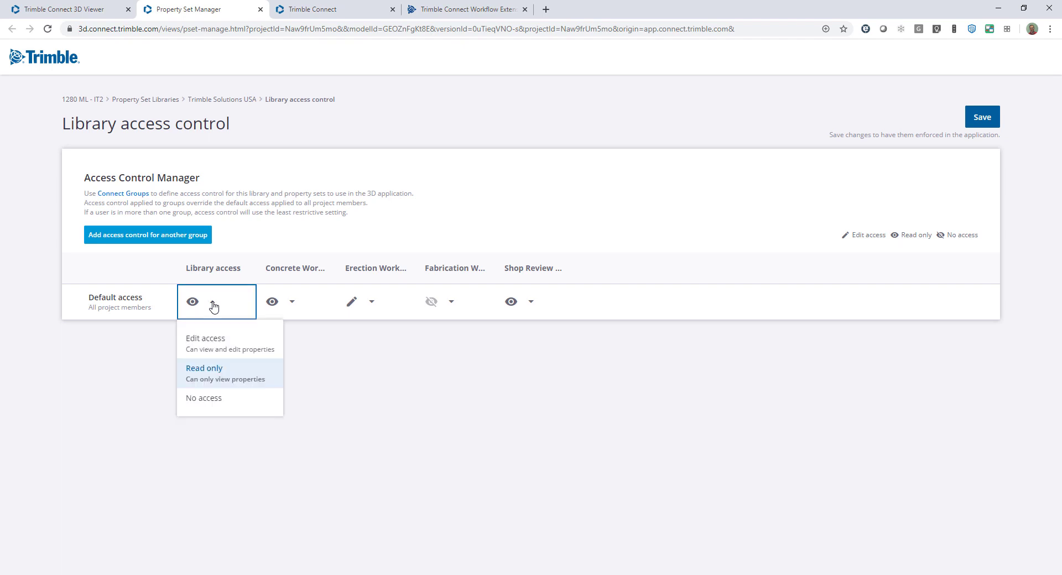
{"action": "left_click", "coordinate": [213, 304]}
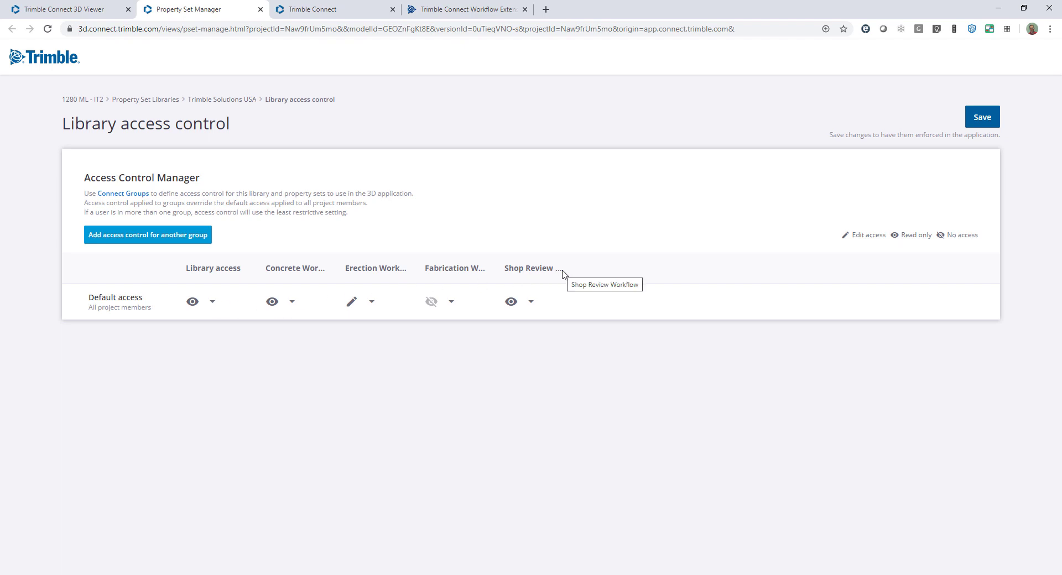
{"action": "left_click", "coordinate": [213, 303]}
{"action": "left_click", "coordinate": [209, 342]}
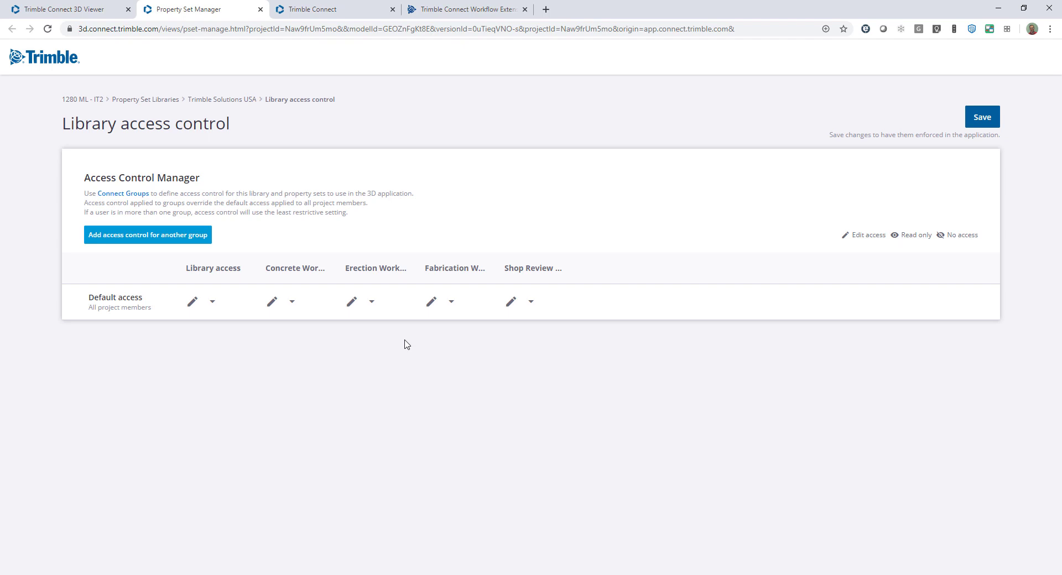
Step: Add library access control for the Concrete Contractor group with Edit access
{"action": "left_click", "coordinate": [147, 238]}
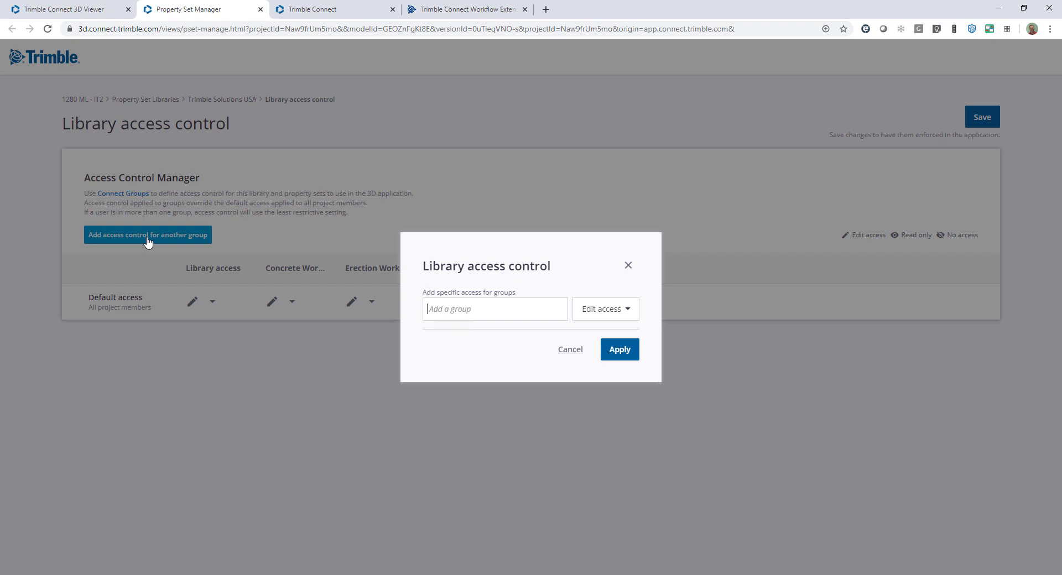
{"action": "type", "text": "C"}
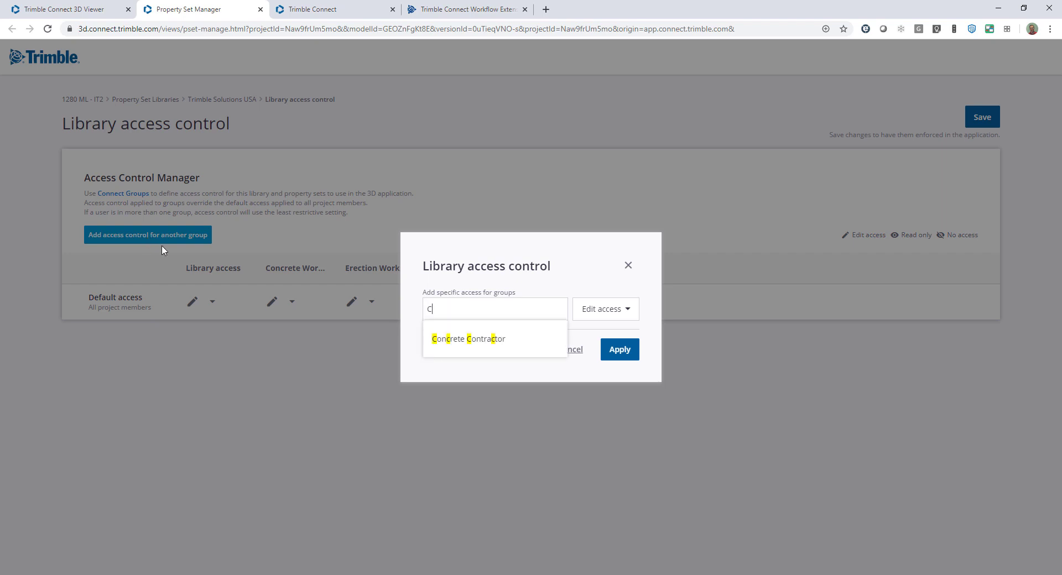
{"action": "left_click", "coordinate": [481, 343]}
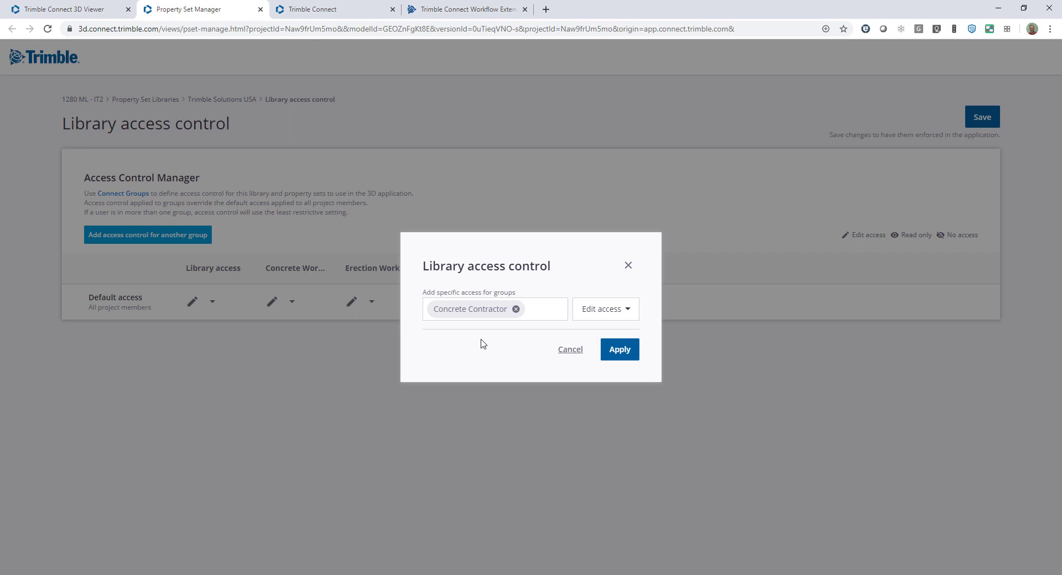
{"action": "left_click", "coordinate": [606, 317]}
{"action": "left_click", "coordinate": [607, 315]}
{"action": "left_click", "coordinate": [623, 351]}
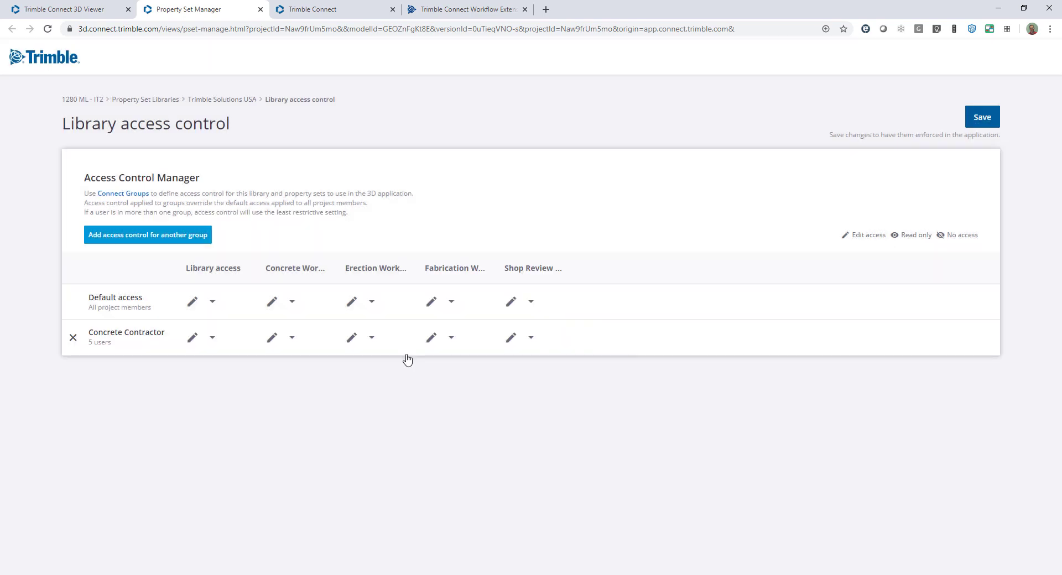
Step: Set the Concrete Contractor group's library access to Read only and its Concrete Workflow access to Edit access
{"action": "left_click", "coordinate": [212, 339]}
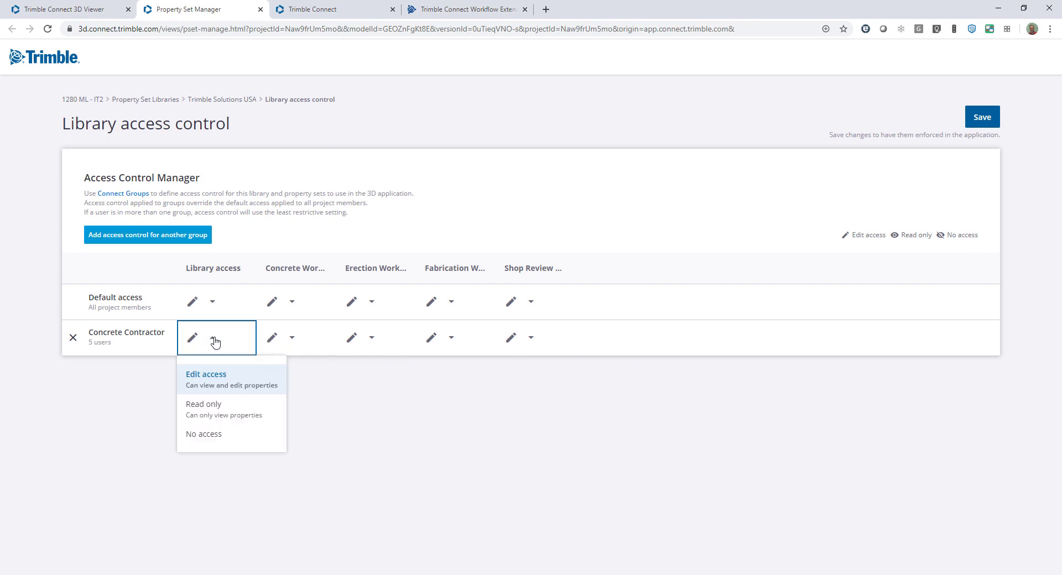
{"action": "left_click", "coordinate": [212, 408]}
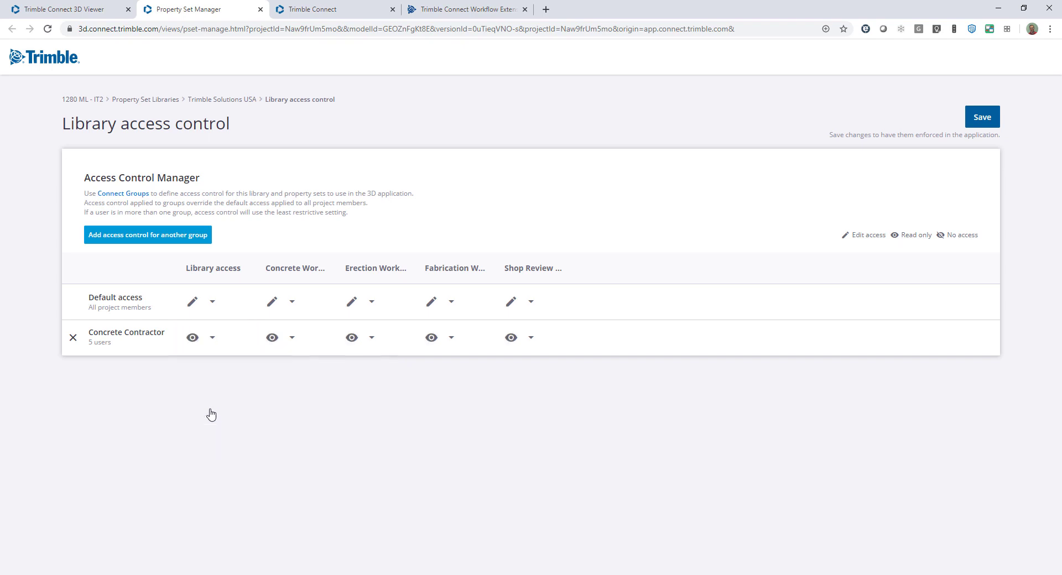
{"action": "left_click", "coordinate": [293, 342]}
{"action": "left_click", "coordinate": [294, 379]}
Step: Set the Concrete Contractor group to No access for the Erection, Fabrication and Shop Review Workflow property sets
{"action": "left_click", "coordinate": [372, 339]}
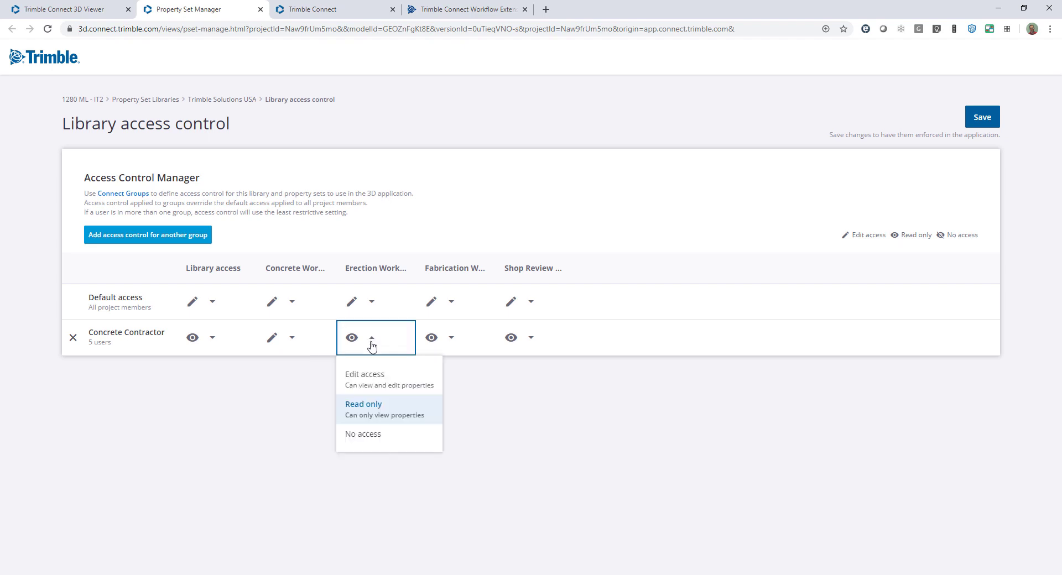
{"action": "left_click", "coordinate": [387, 432]}
{"action": "left_click", "coordinate": [450, 344]}
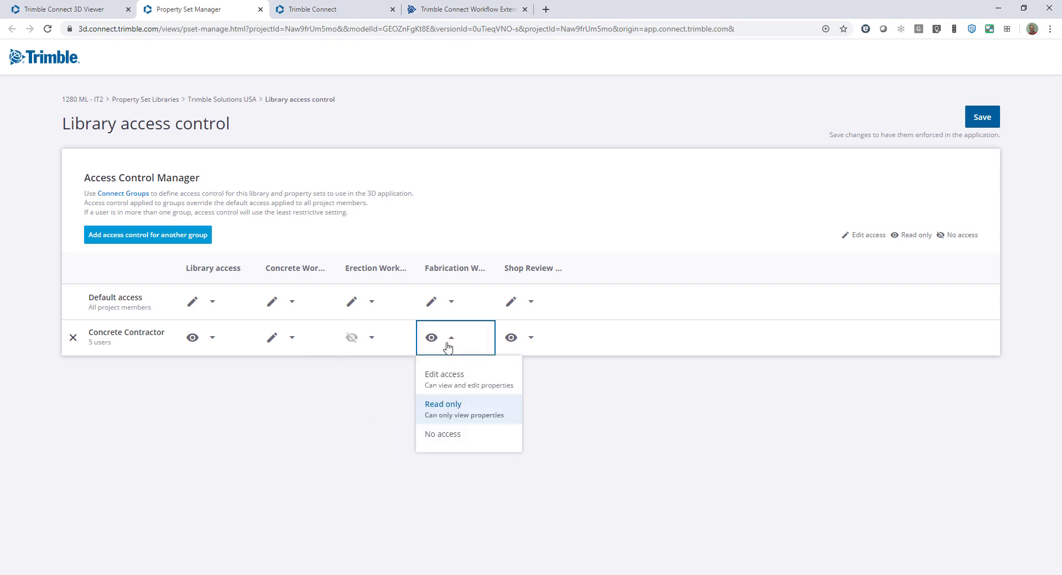
{"action": "left_click", "coordinate": [450, 433]}
{"action": "left_click", "coordinate": [531, 342]}
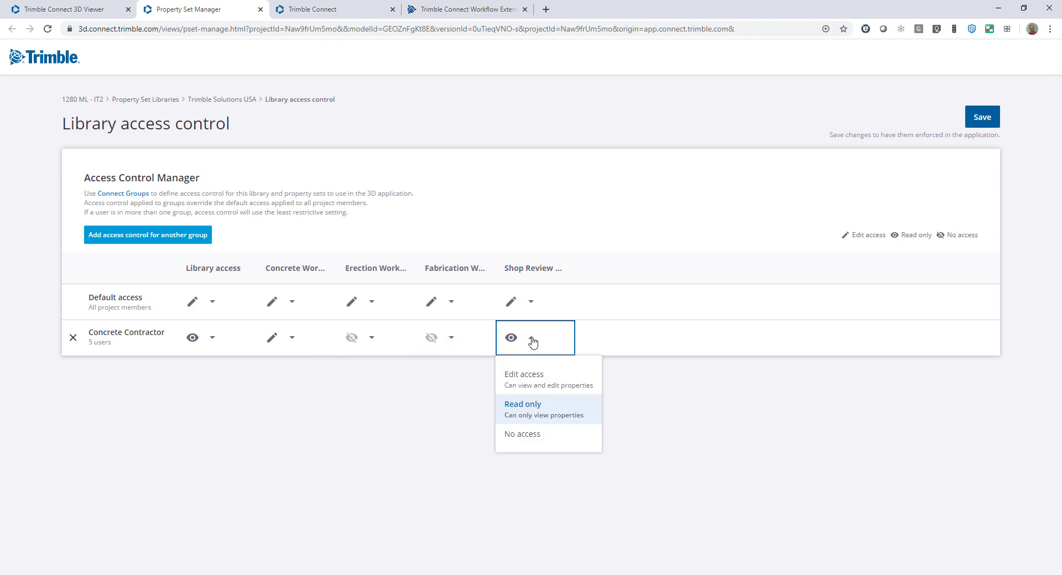
{"action": "left_click", "coordinate": [532, 437]}
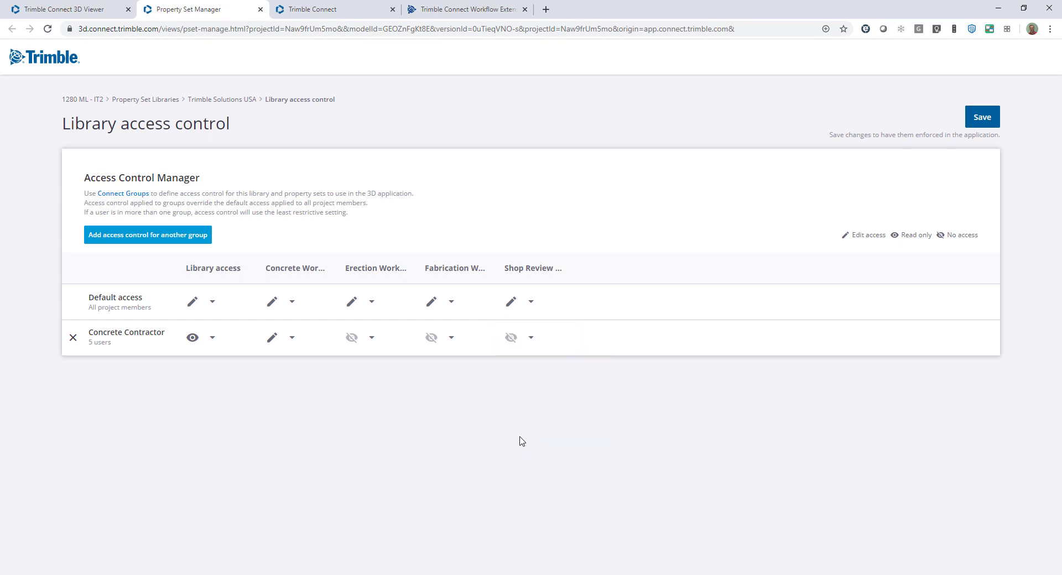
Step: Add library access control for the Detailer group with Read only access
{"action": "left_click", "coordinate": [138, 236]}
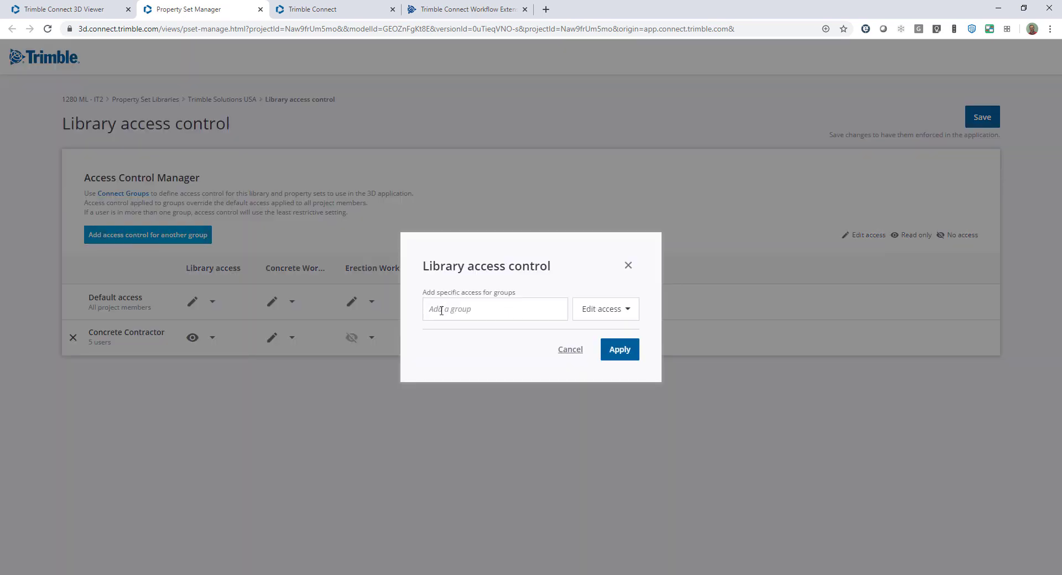
{"action": "type", "text": "De"}
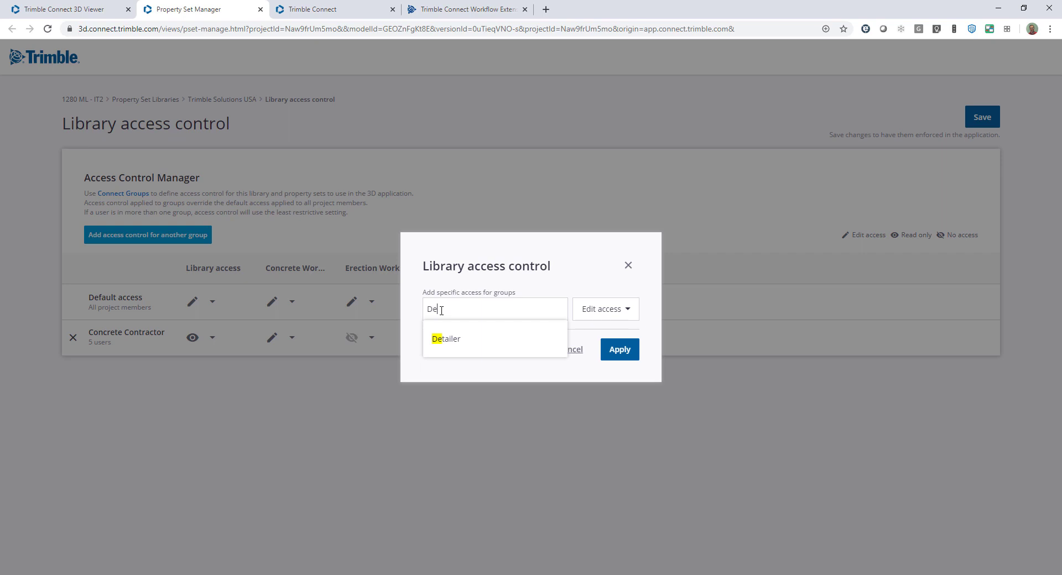
{"action": "left_click", "coordinate": [449, 340]}
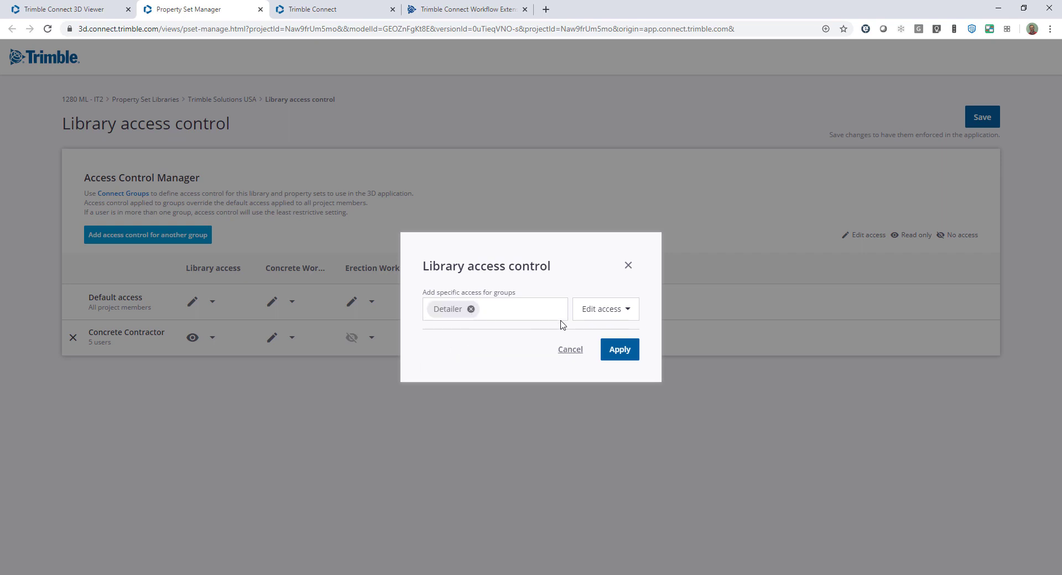
{"action": "left_click", "coordinate": [603, 310]}
{"action": "left_click", "coordinate": [539, 371]}
{"action": "left_click", "coordinate": [628, 353]}
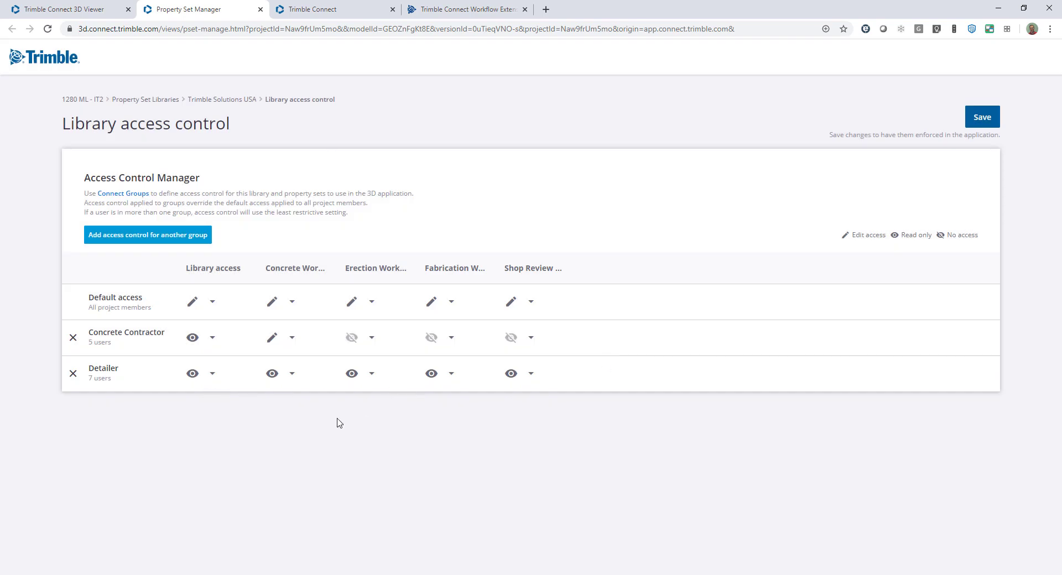
Step: Add library access control for the Engineer group with Read only access
{"action": "left_click", "coordinate": [159, 236]}
{"action": "type", "text": "E"}
{"action": "left_click", "coordinate": [449, 343]}
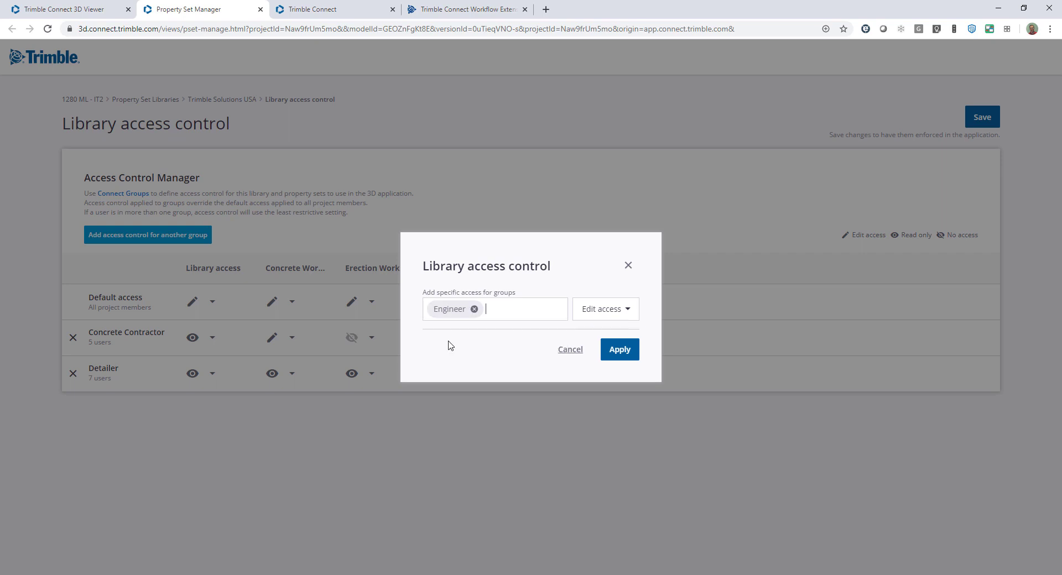
{"action": "left_click", "coordinate": [618, 315]}
{"action": "left_click", "coordinate": [540, 374]}
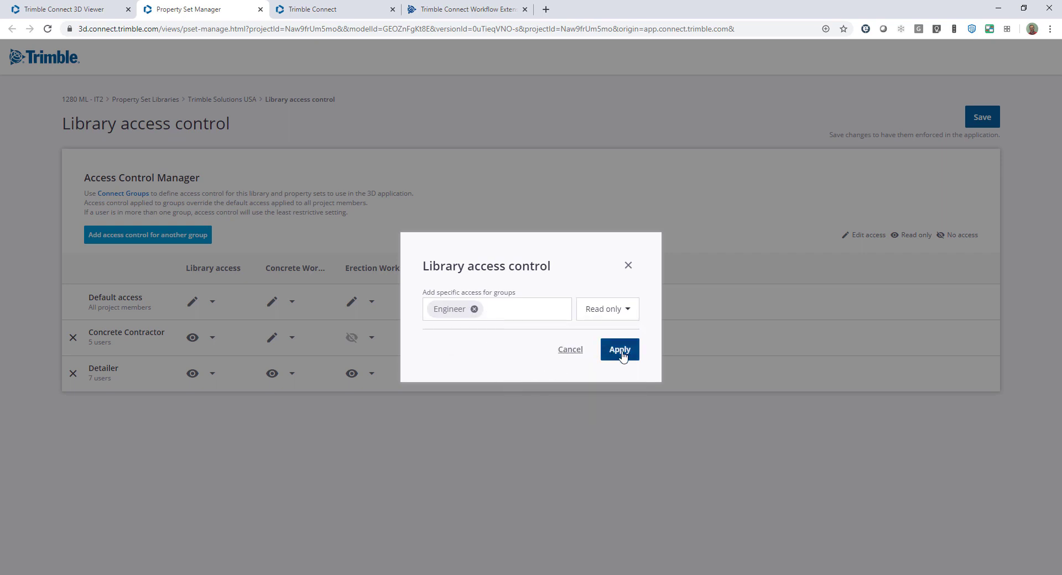
{"action": "left_click", "coordinate": [621, 352]}
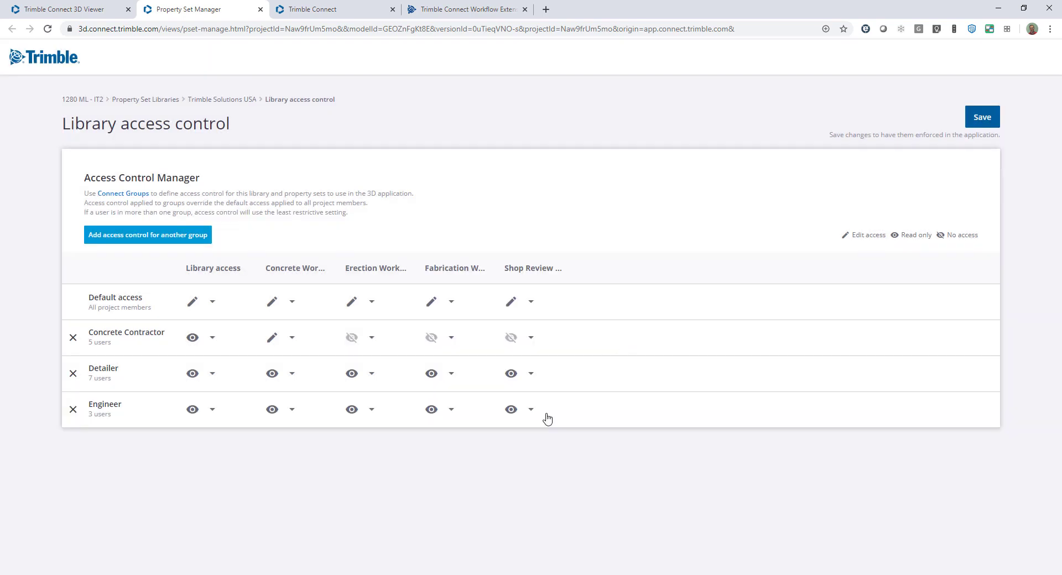
Step: Set the Engineer group to No access for the Concrete and Fabrication Workflows and Edit access for the Shop Review Workflow
{"action": "left_click", "coordinate": [273, 411]}
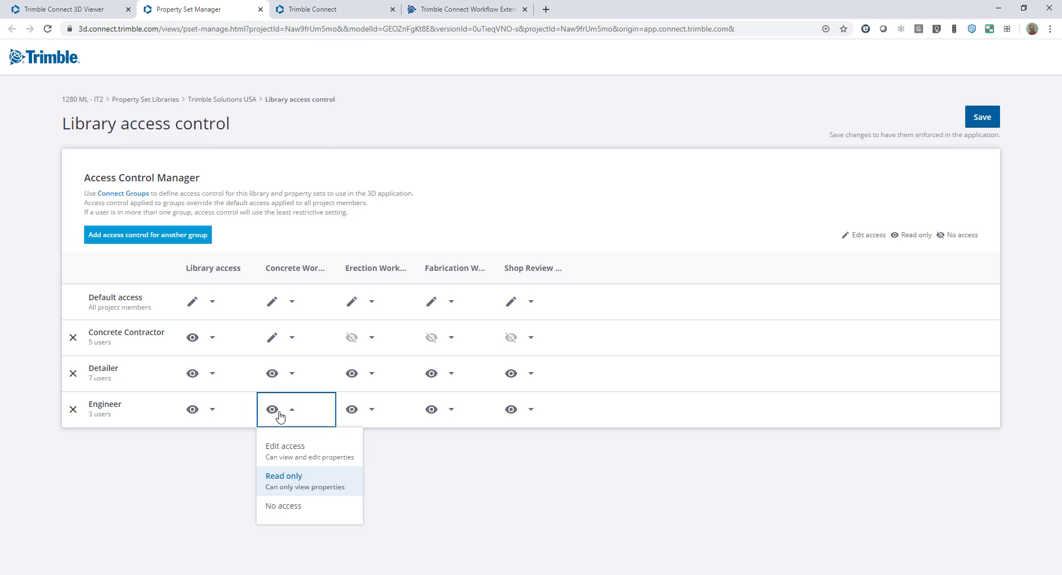
{"action": "left_click", "coordinate": [284, 512]}
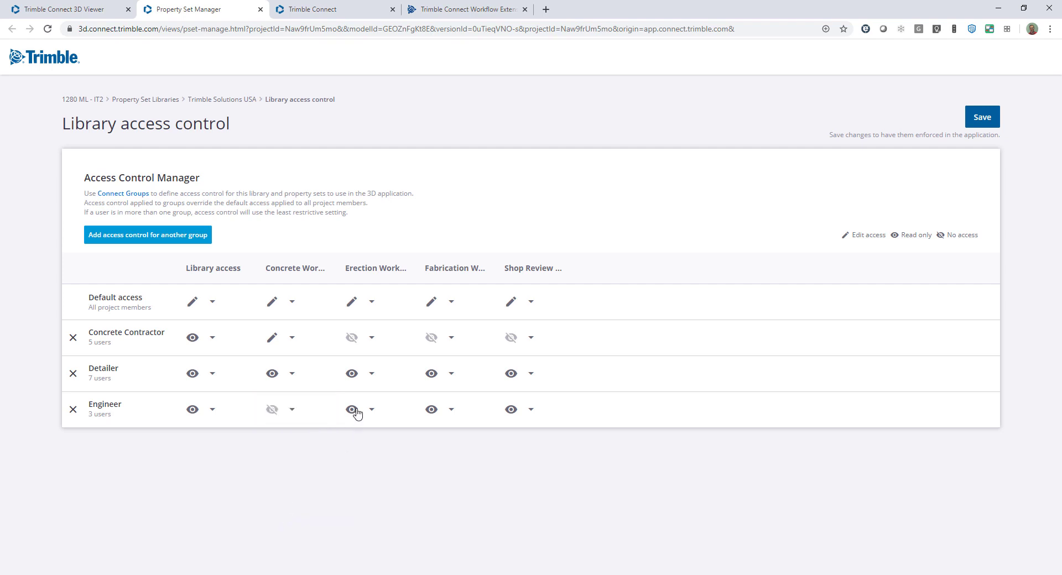
{"action": "left_click", "coordinate": [439, 410]}
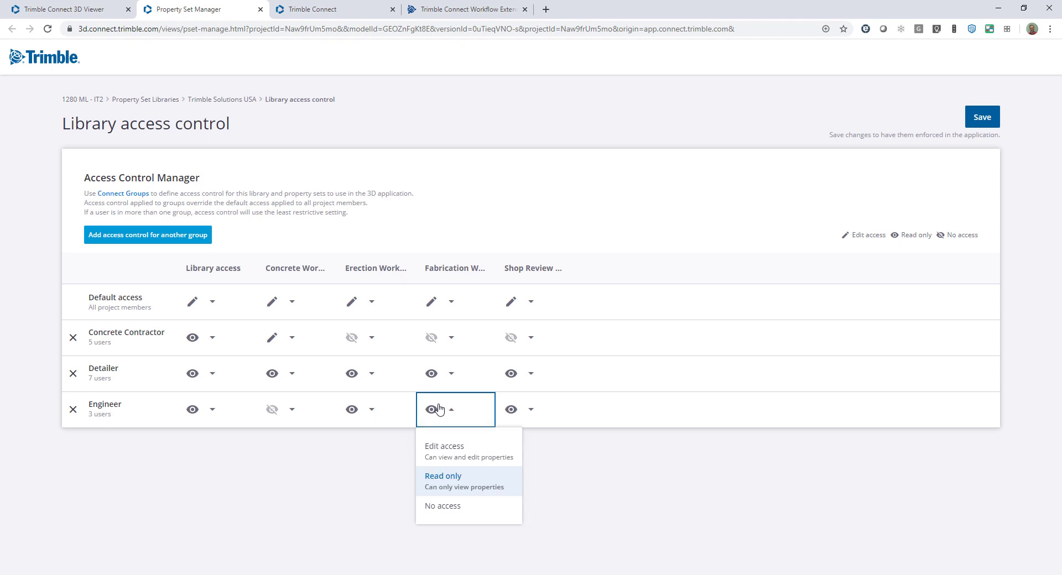
{"action": "left_click", "coordinate": [445, 508]}
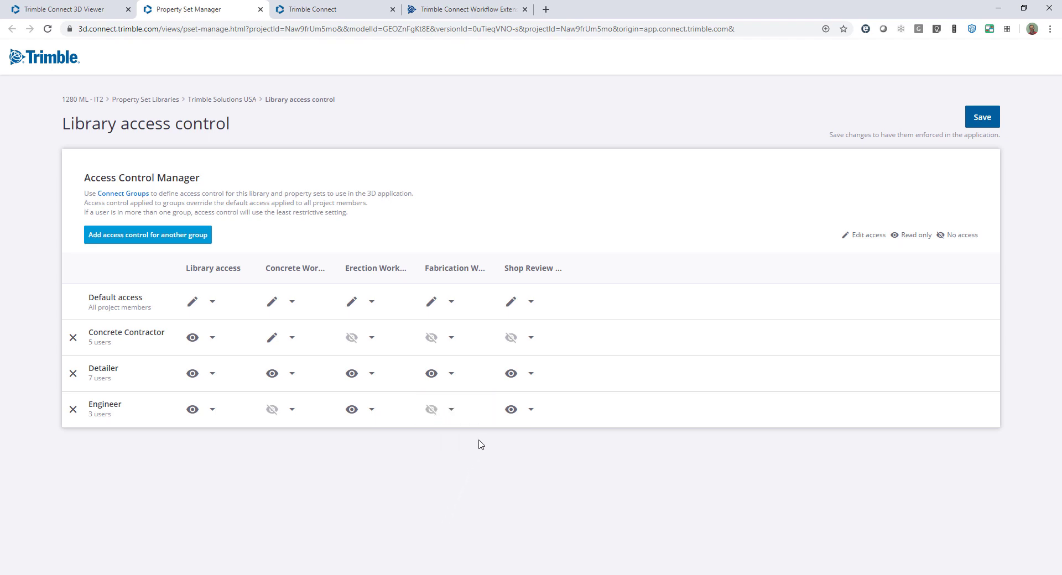
{"action": "left_click", "coordinate": [517, 412]}
{"action": "left_click", "coordinate": [522, 453]}
Step: Add library access control for the Fabricator group with Read only access
{"action": "left_click", "coordinate": [170, 239]}
{"action": "type", "text": "f"}
{"action": "left_click", "coordinate": [469, 343]}
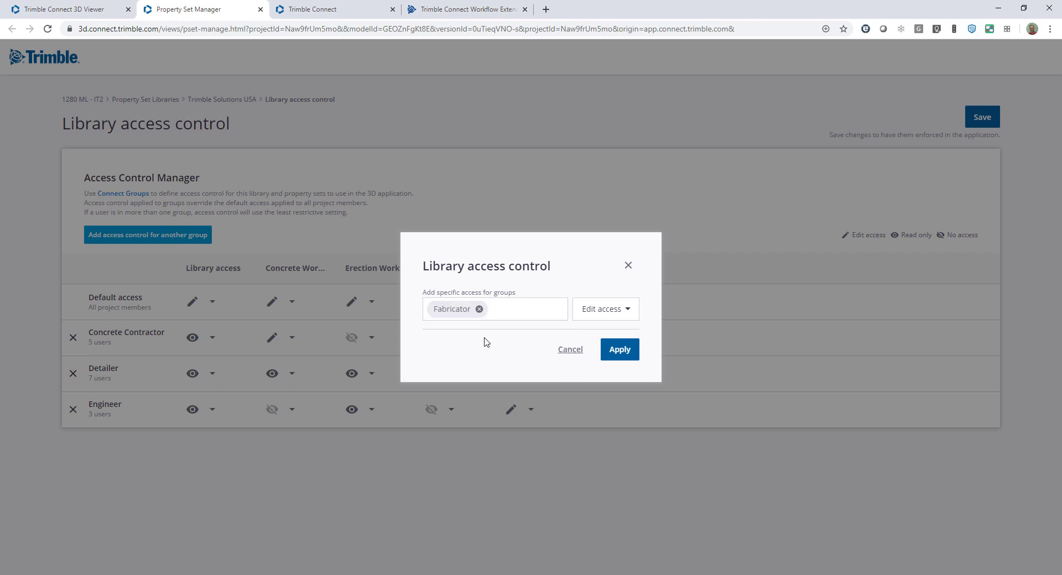
{"action": "left_click", "coordinate": [603, 312]}
{"action": "left_click", "coordinate": [547, 369]}
{"action": "left_click", "coordinate": [621, 352]}
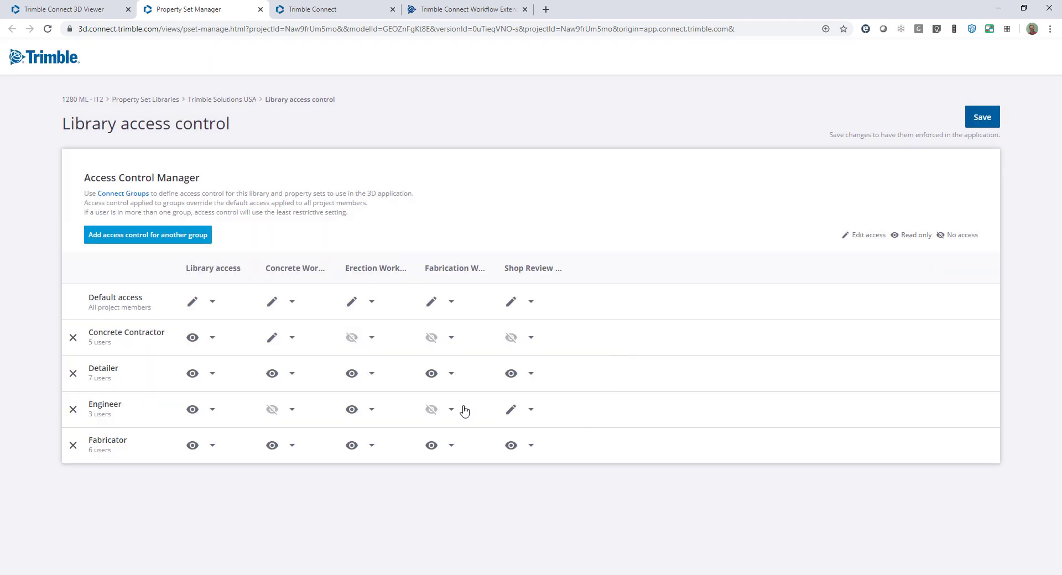
Step: Give the Fabricator group No access to the Concrete Workflow and Edit access to the Fabrication Workflow, and save the access control changes
{"action": "left_click", "coordinate": [288, 447]}
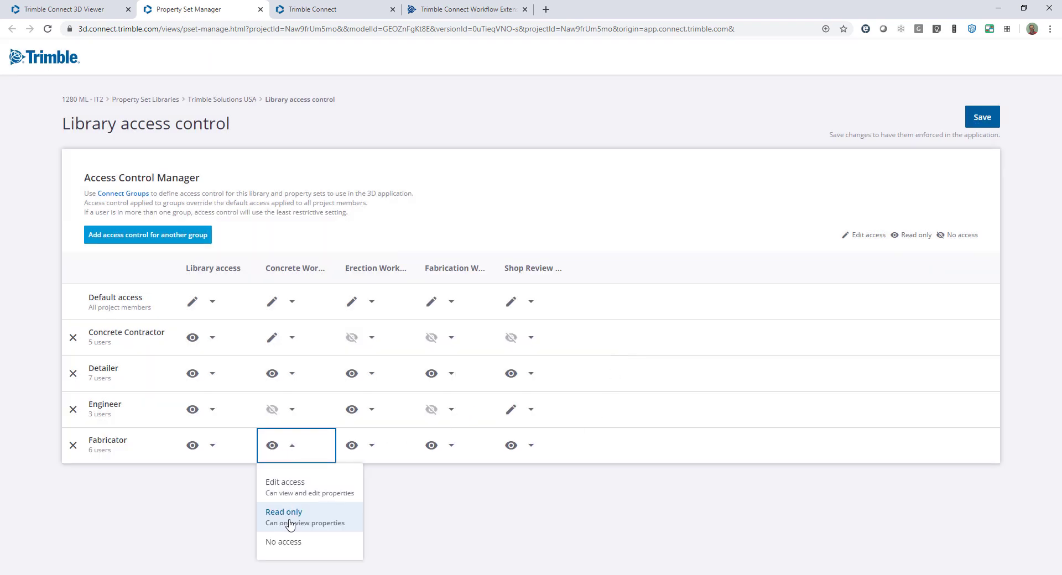
{"action": "left_click", "coordinate": [292, 543]}
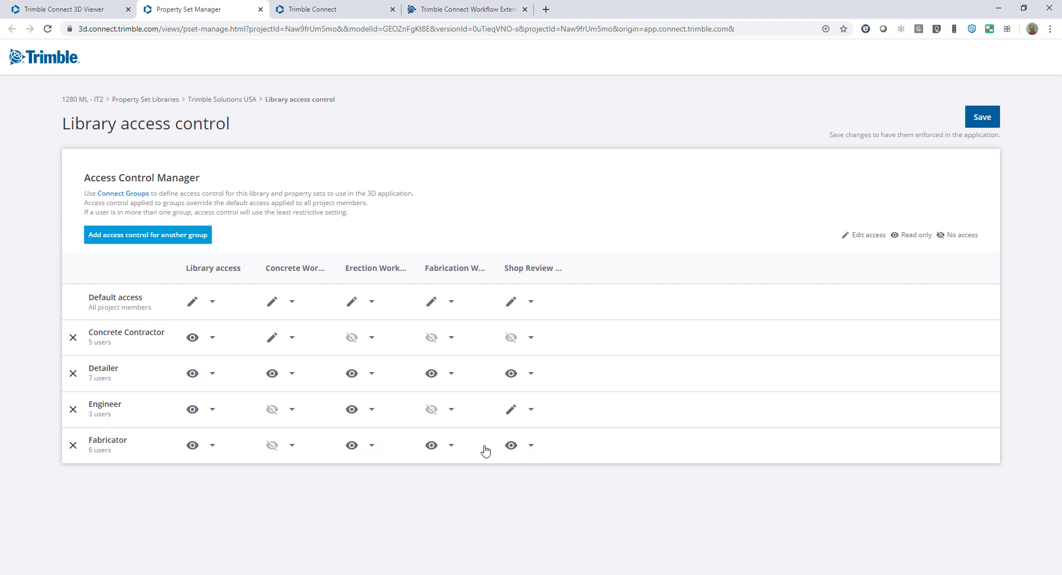
{"action": "left_click", "coordinate": [451, 447]}
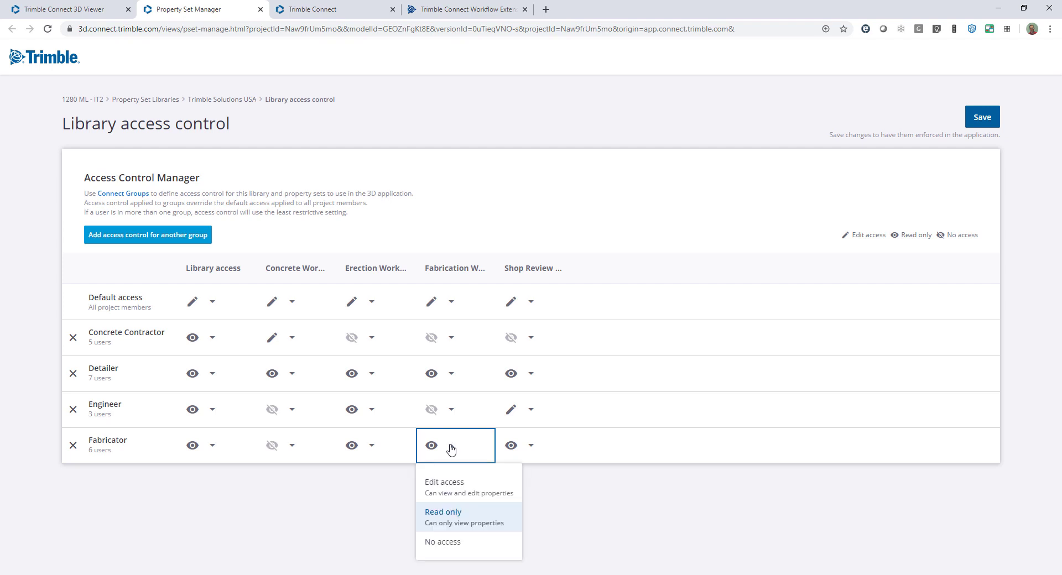
{"action": "left_click", "coordinate": [450, 488]}
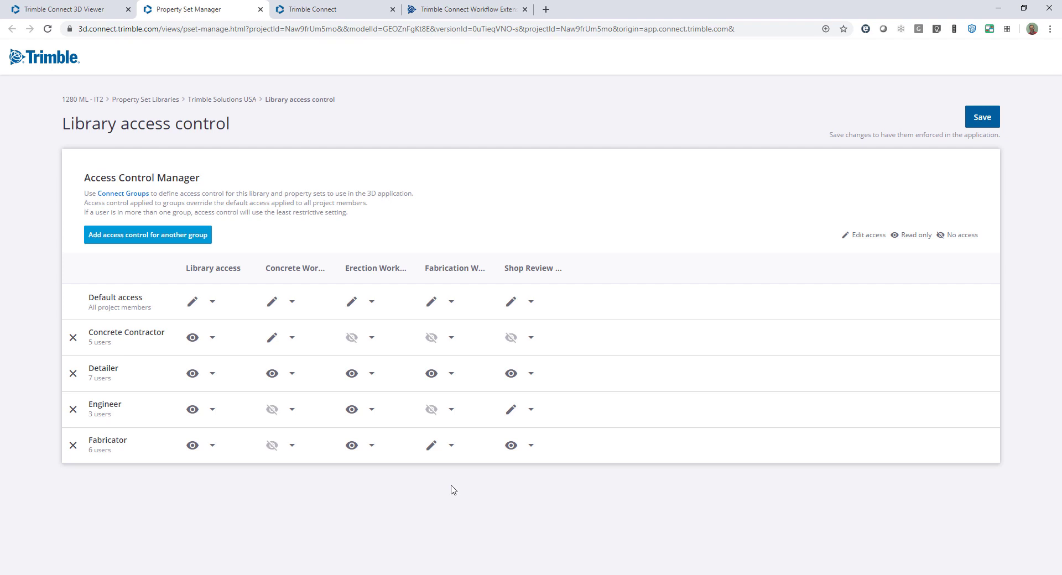
{"action": "left_click", "coordinate": [978, 122]}
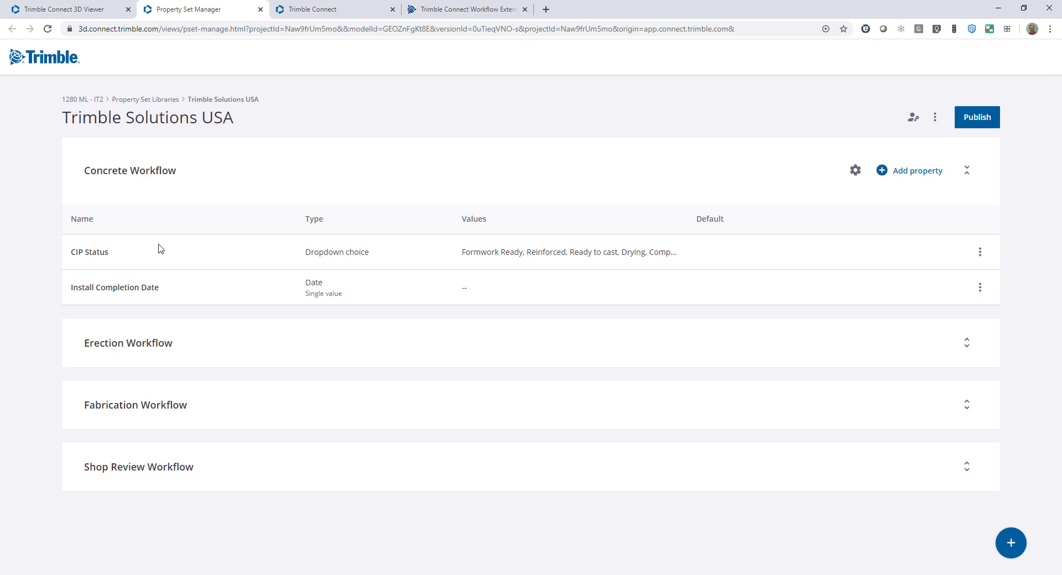
Step: Switch to the 3D Viewer, open the selected column's Fabrication Workflow properties for editing, and return without changing them
{"action": "left_click", "coordinate": [84, 9]}
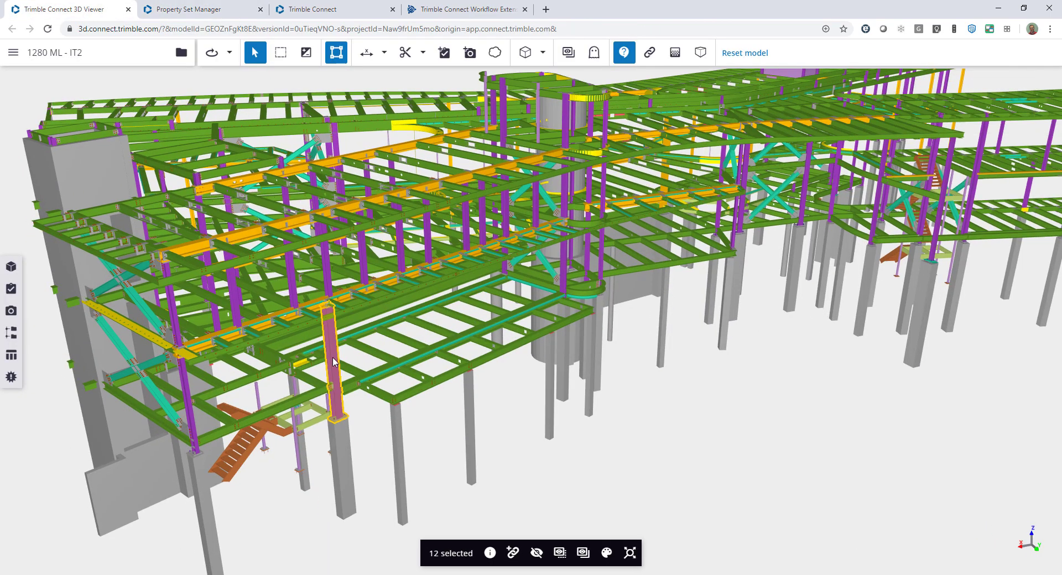
{"action": "left_click", "coordinate": [292, 348]}
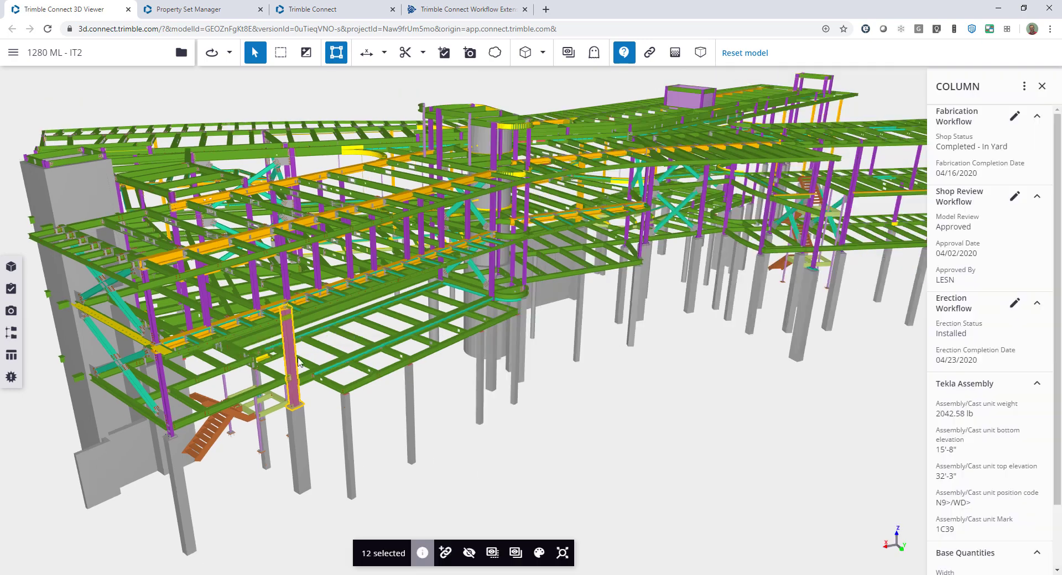
{"action": "left_click", "coordinate": [1012, 117]}
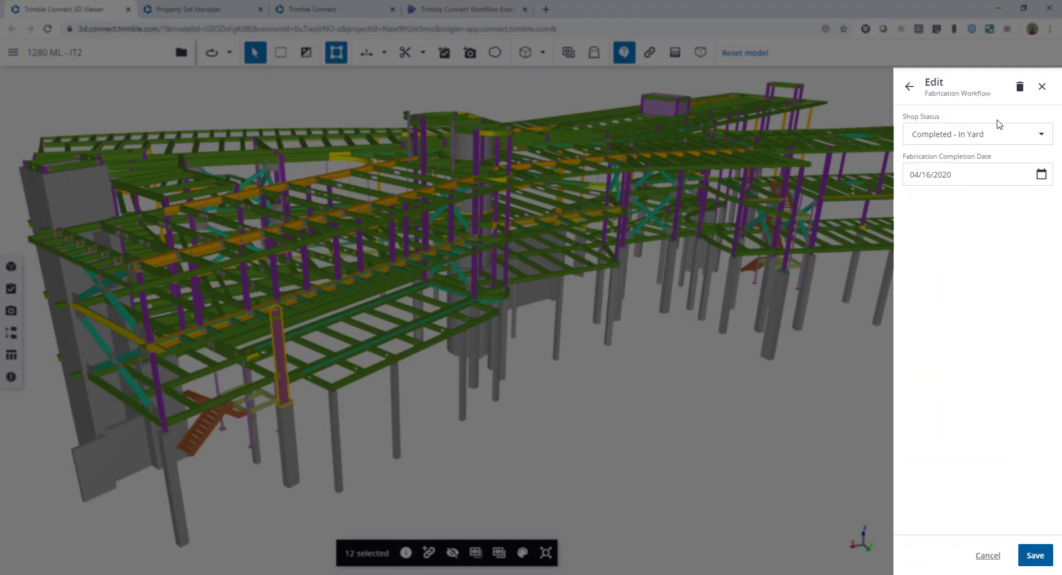
{"action": "left_click", "coordinate": [907, 86]}
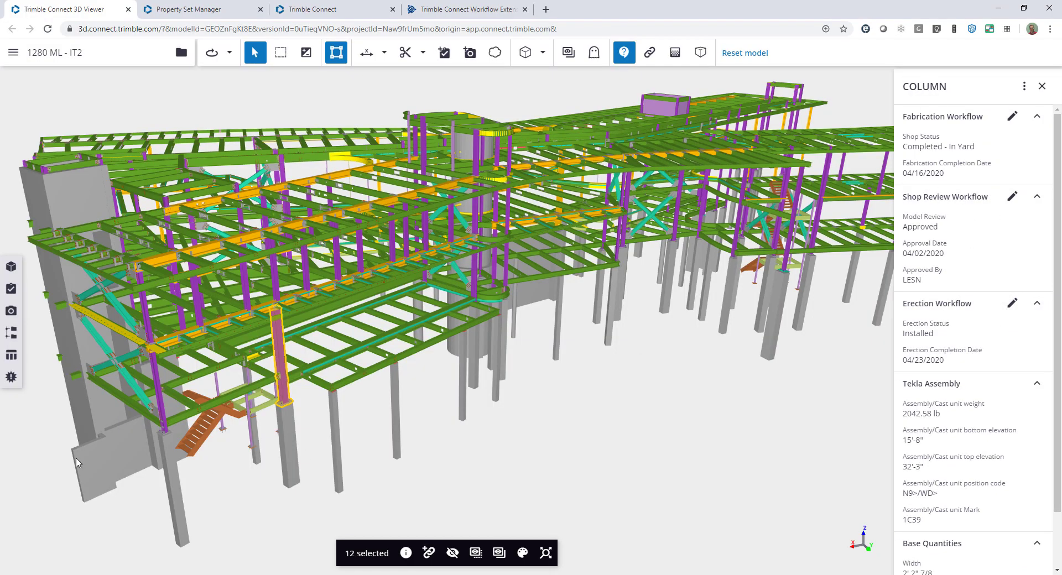
Step: Open the column picker of the selected object's data table and filter the available columns by "stat" and by "inst"
{"action": "left_click", "coordinate": [11, 357]}
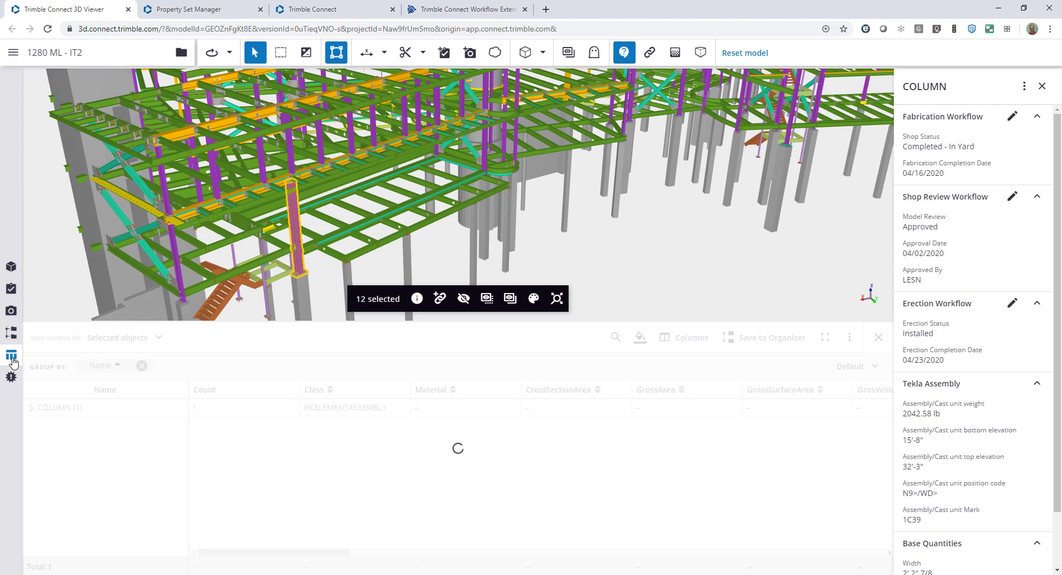
{"action": "left_click", "coordinate": [679, 338]}
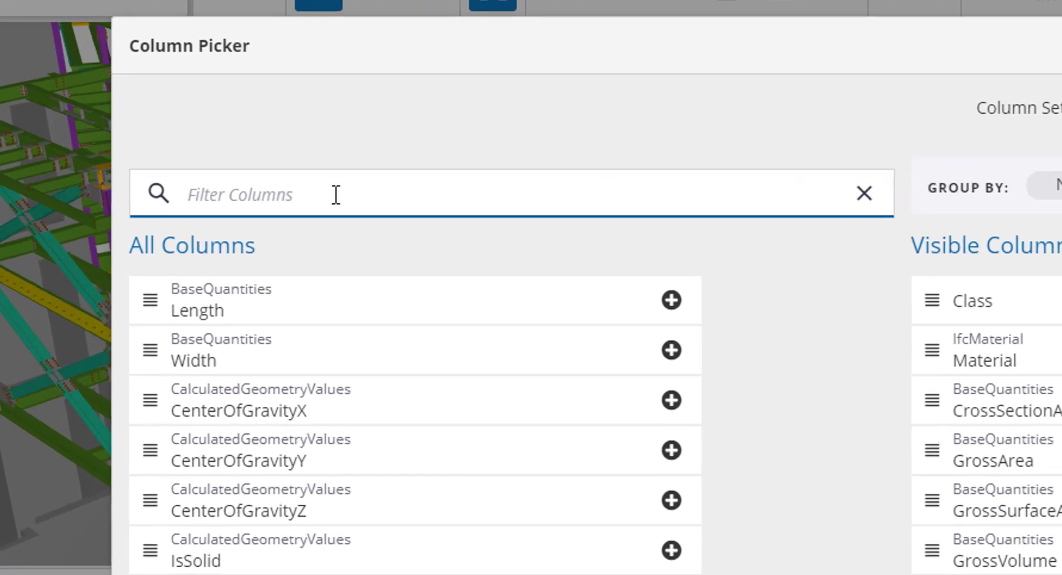
{"action": "left_click", "coordinate": [263, 152]}
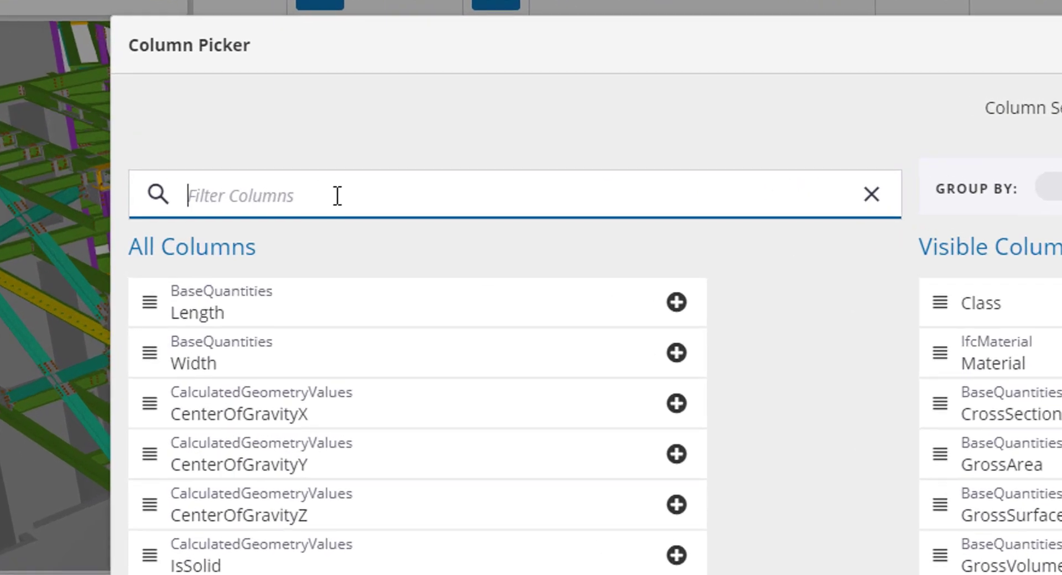
{"action": "type", "text": "stat"}
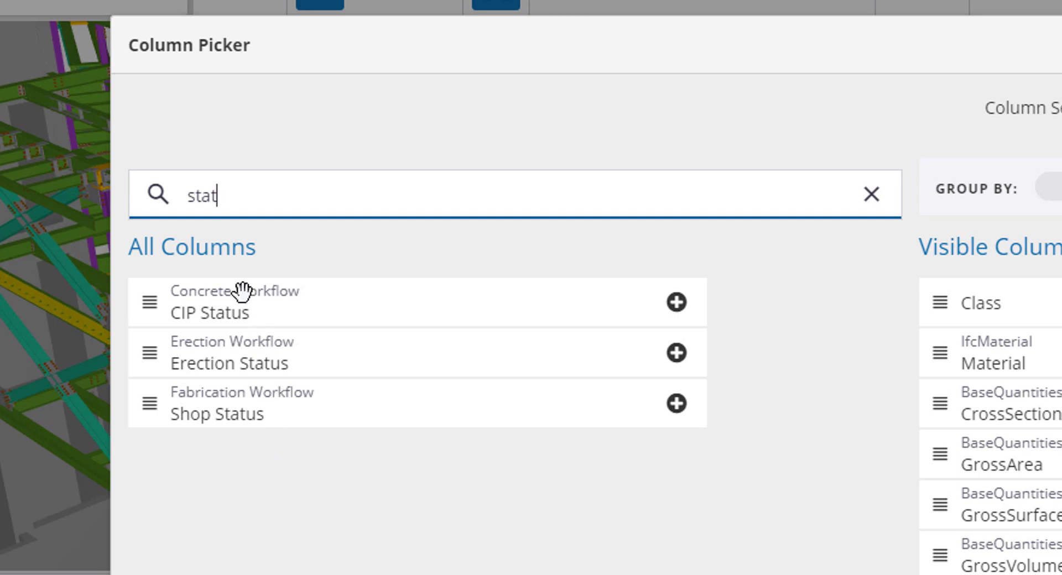
{"action": "left_click_drag", "start_coordinate": [258, 196], "coordinate": [144, 202]}
{"action": "type", "text": "inst"}
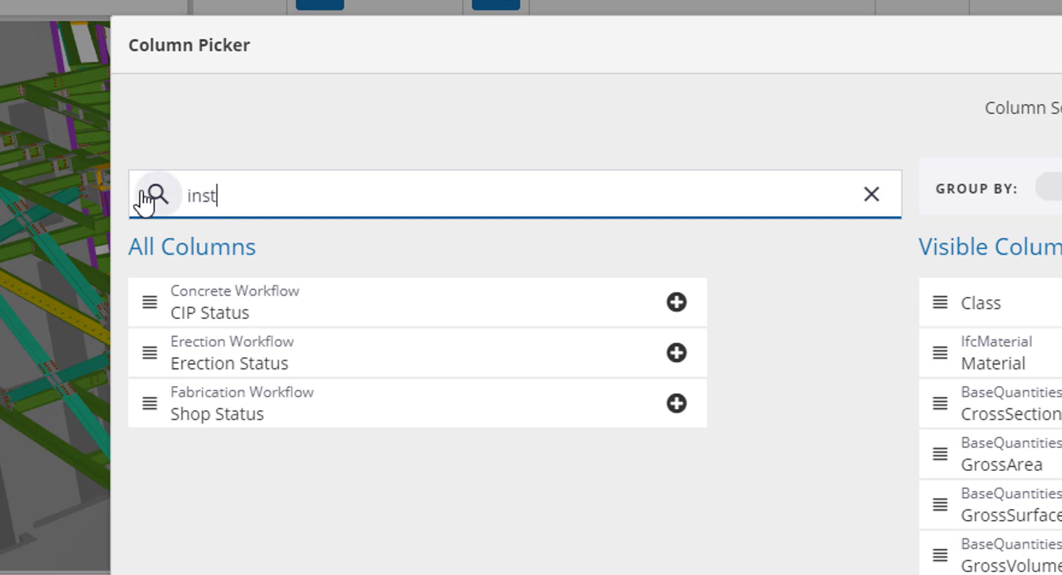
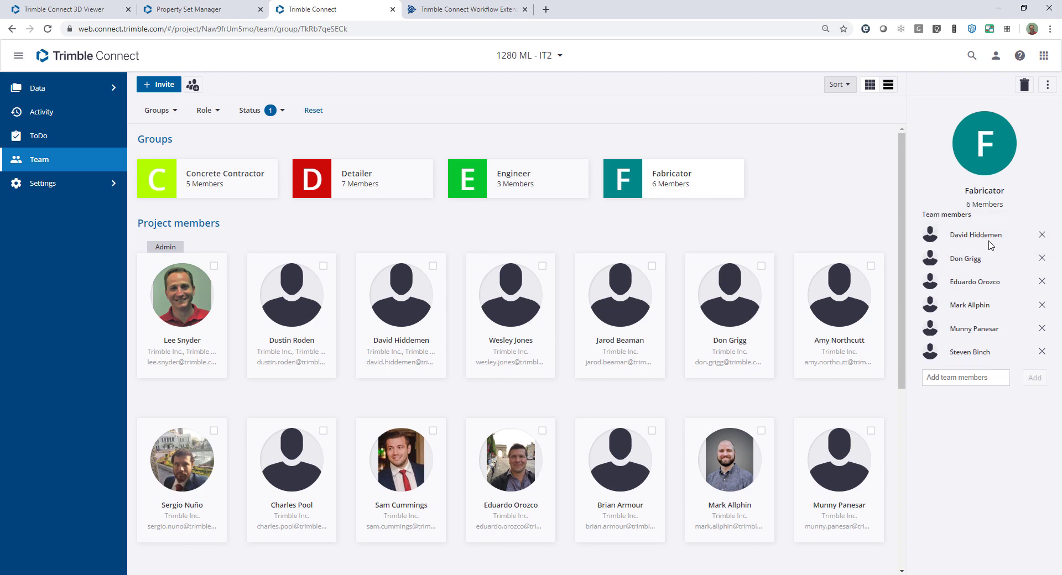
Step: Switch to the Property Set Manager and open the access control settings of the Trimble Solutions USA library
{"action": "left_click", "coordinate": [221, 10]}
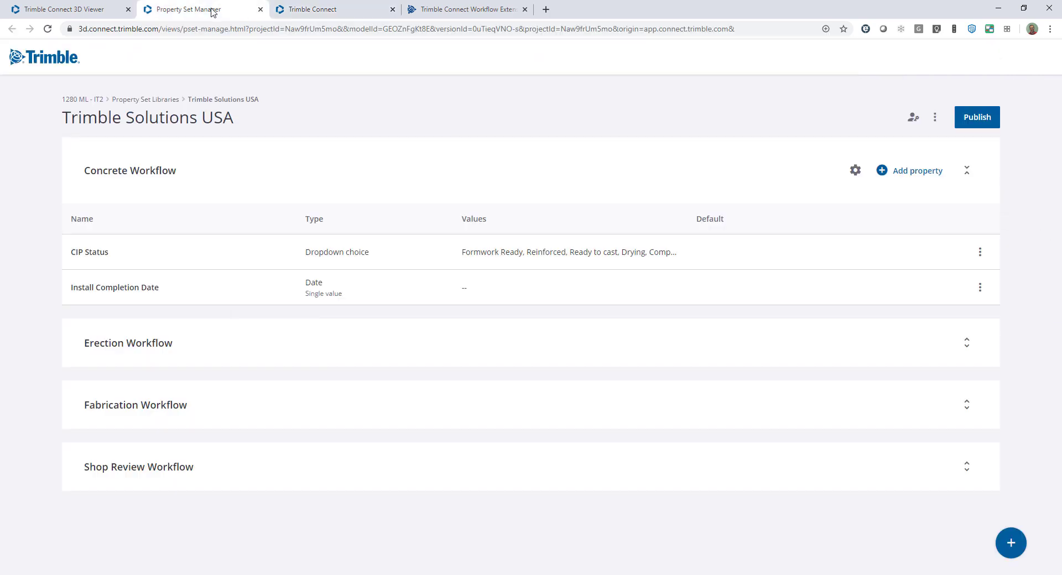
{"action": "left_click", "coordinate": [913, 117]}
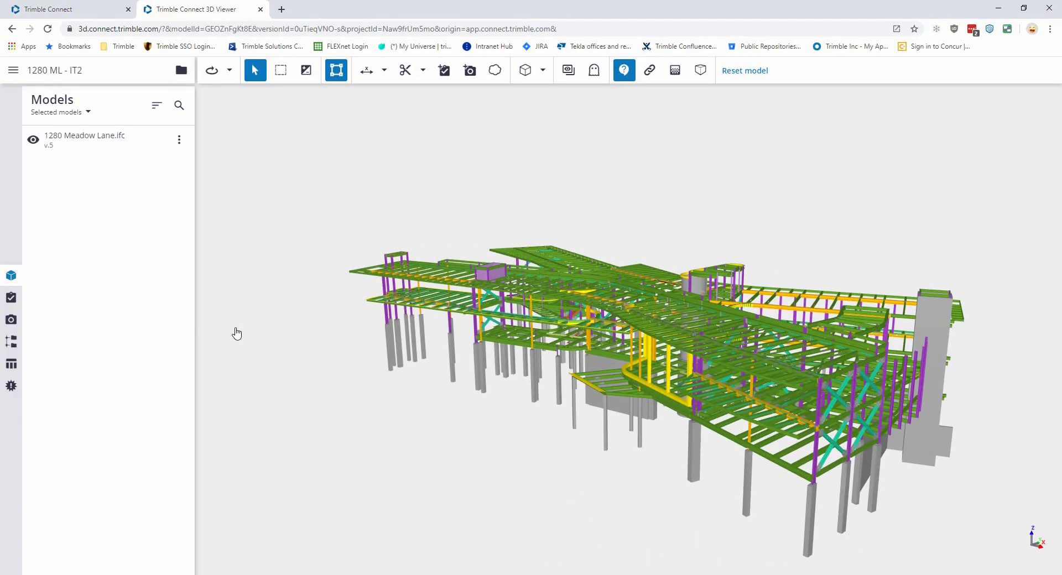
Step: Close the Models list, select the purple steel column beside the orange stair, and display its properties
{"action": "left_click", "coordinate": [11, 276]}
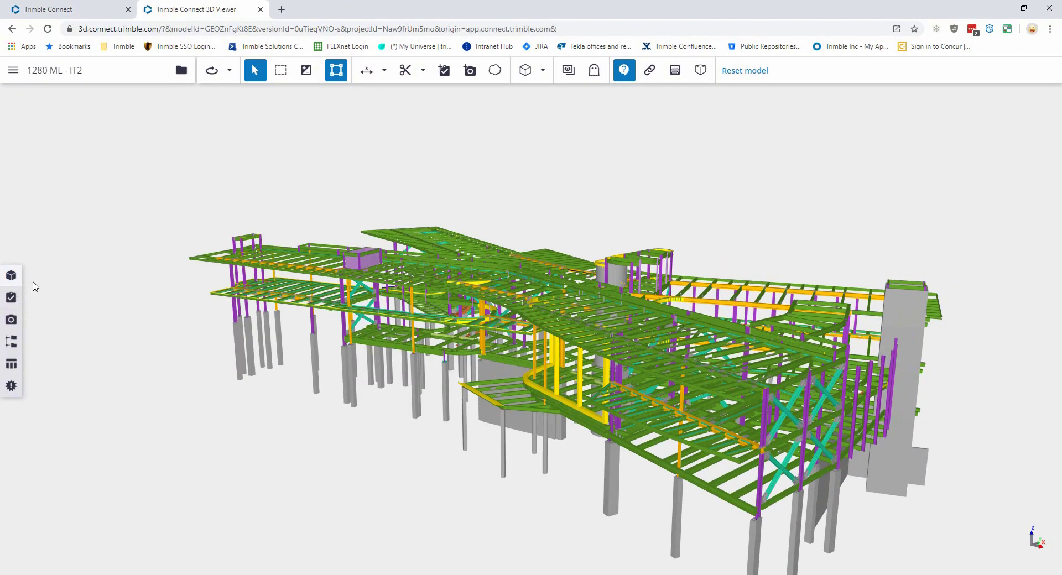
{"action": "left_click_drag", "start_coordinate": [751, 316], "coordinate": [543, 310]}
{"action": "scroll", "coordinate": [677, 299], "scroll_direction": "up", "scroll_amount": 6}
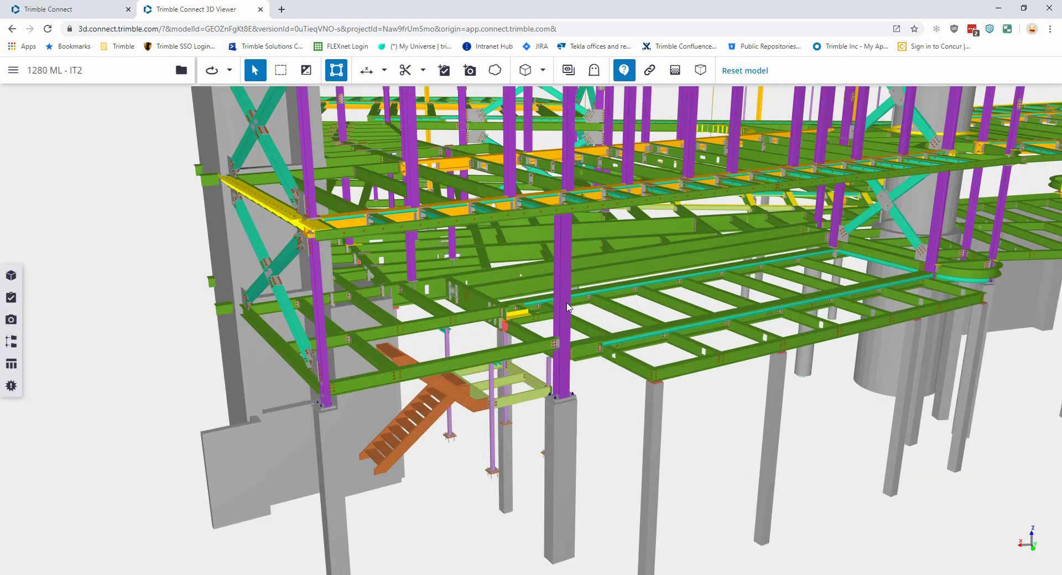
{"action": "left_click", "coordinate": [568, 309]}
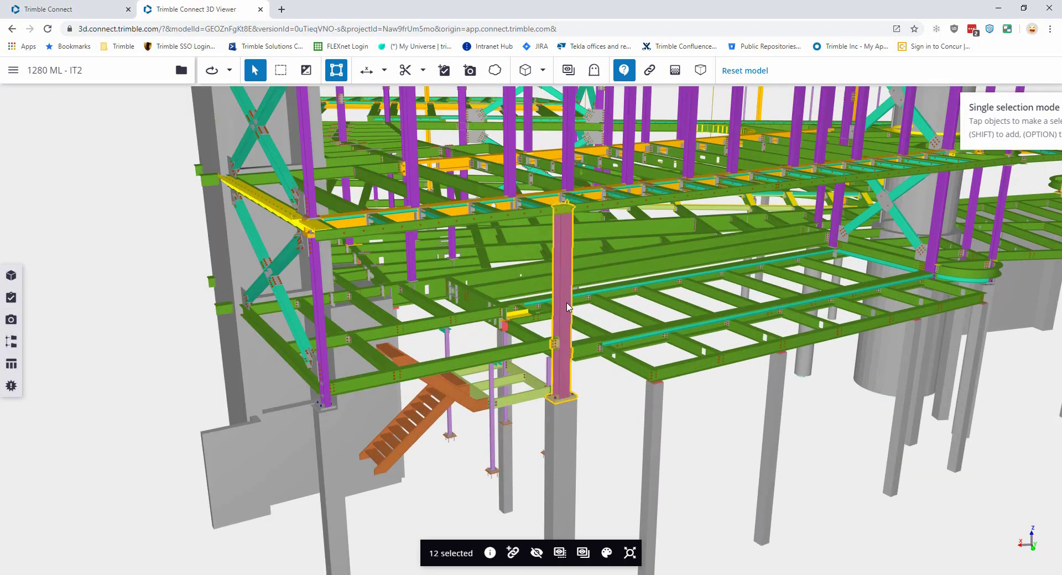
{"action": "left_click", "coordinate": [490, 553]}
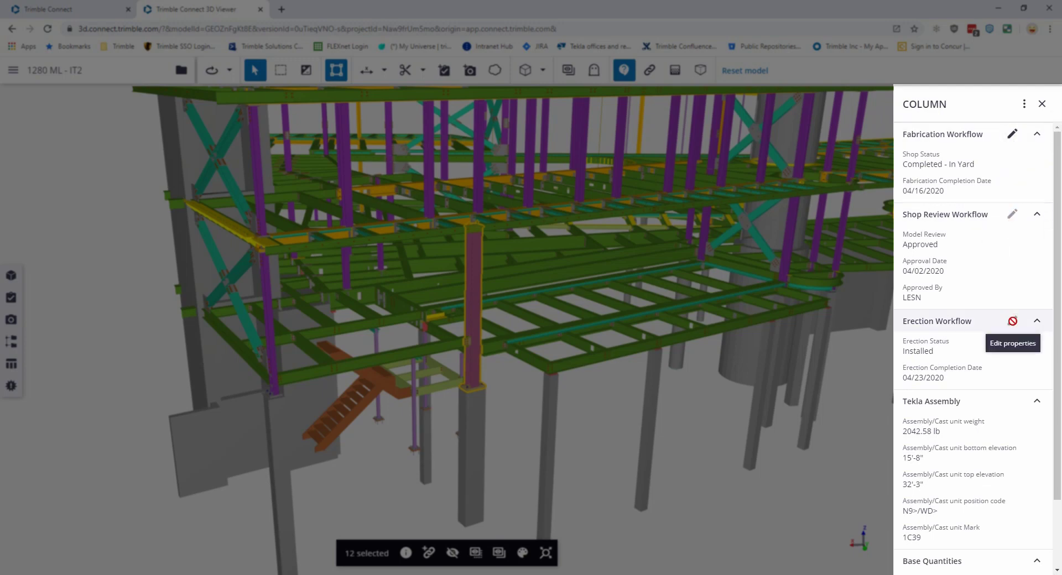
Step: Set the selected steel column's Shop Status in the Fabrication Workflow properties to Completed - Shipped and save the change
{"action": "left_click", "coordinate": [1012, 142]}
{"action": "left_click", "coordinate": [1042, 158]}
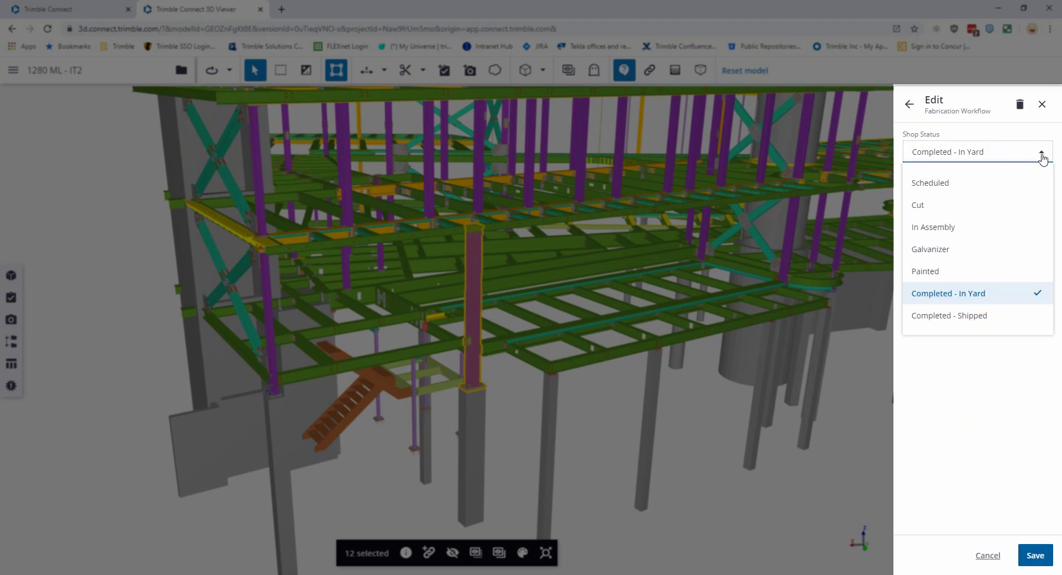
{"action": "left_click", "coordinate": [972, 320]}
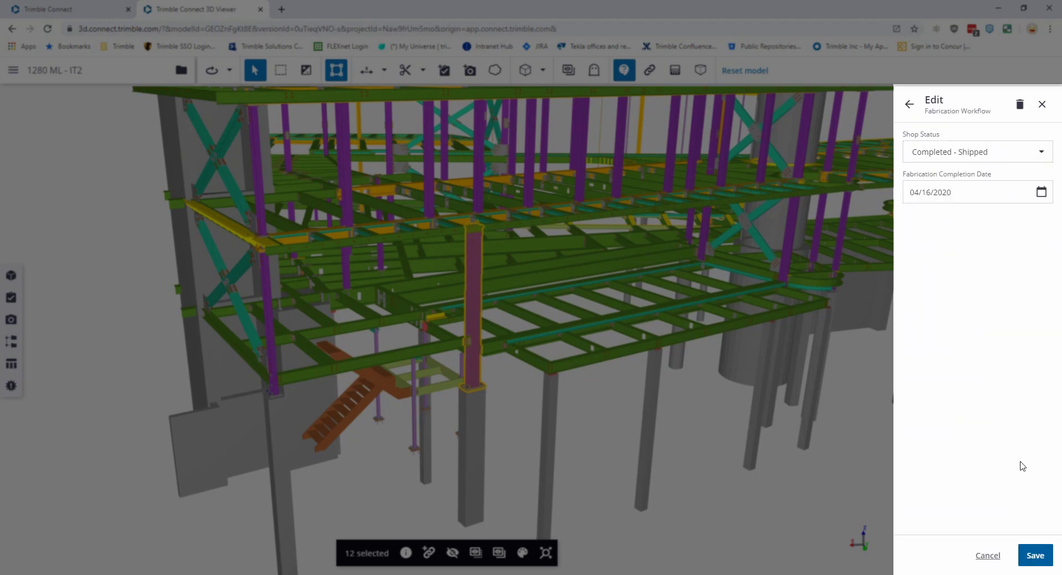
{"action": "left_click", "coordinate": [1034, 555]}
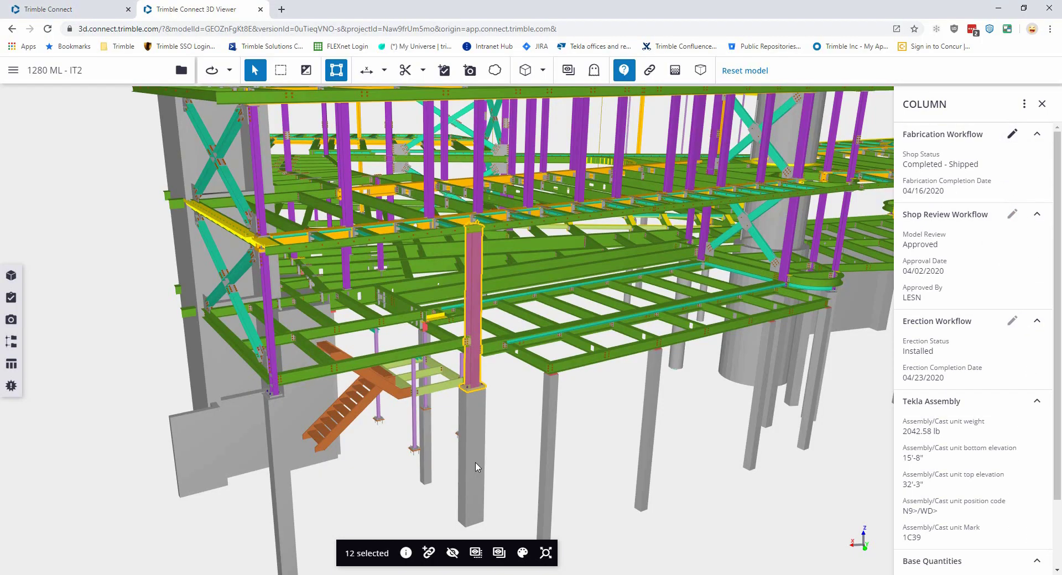
Step: Select the concrete pier below the steel column and display its properties
{"action": "left_click", "coordinate": [475, 467]}
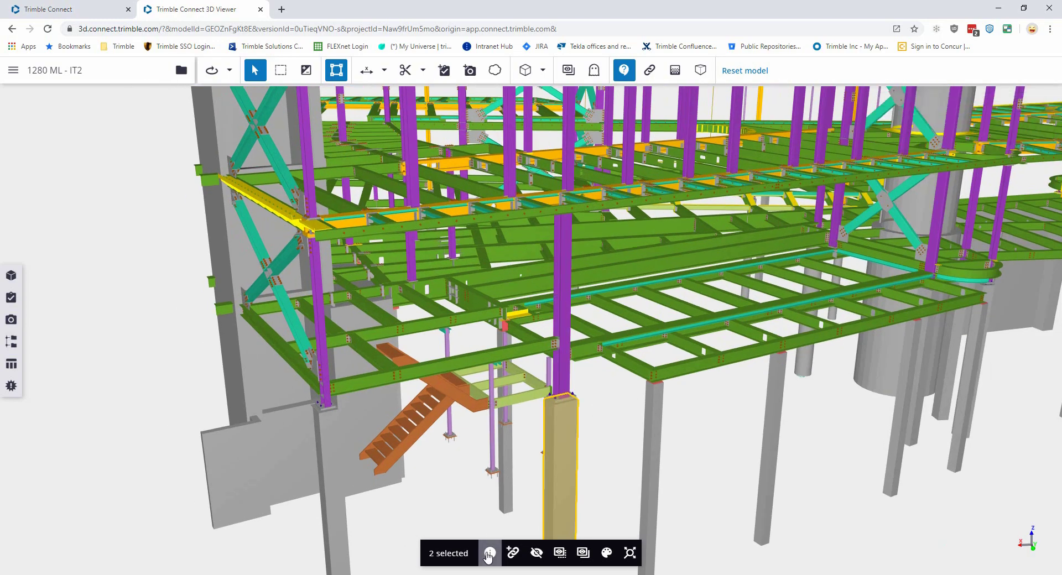
{"action": "left_click", "coordinate": [488, 553]}
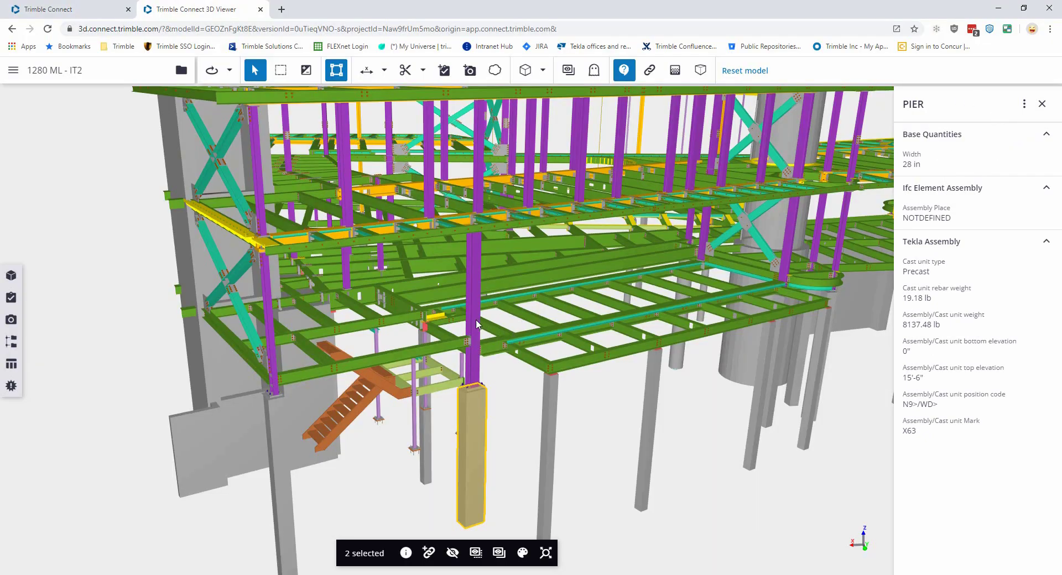
Step: Select the steel column above the pier and add Erection Status from the Erection Workflow as the first visible column of its data table
{"action": "left_click", "coordinate": [477, 323]}
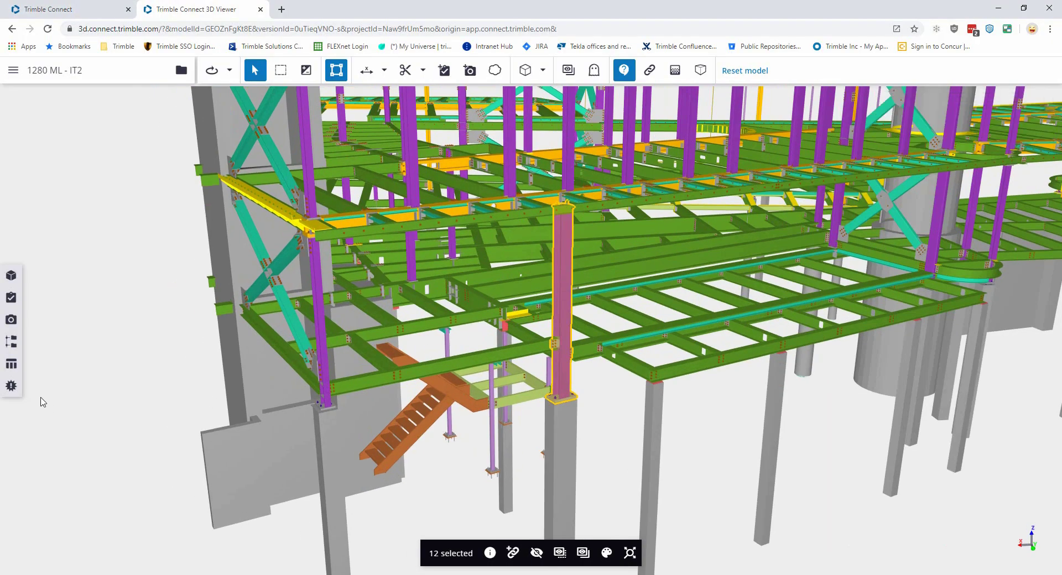
{"action": "left_click", "coordinate": [11, 366]}
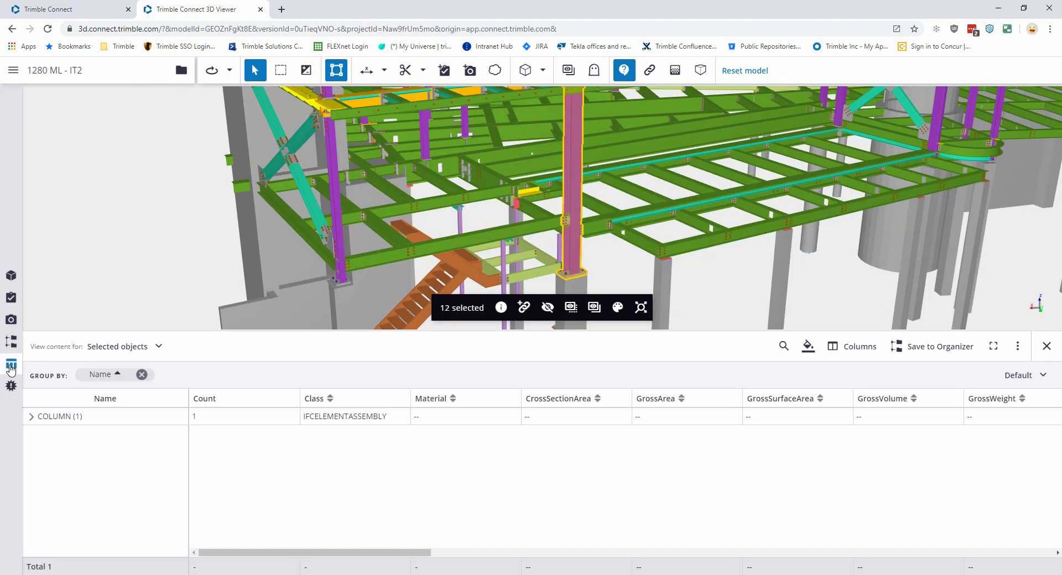
{"action": "left_click", "coordinate": [858, 347]}
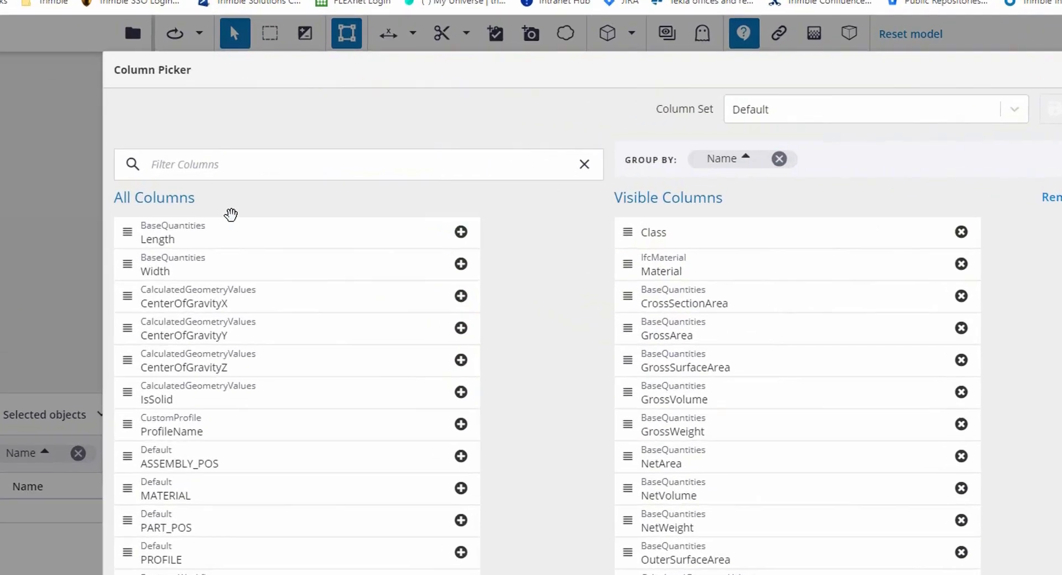
{"action": "type", "text": "status"}
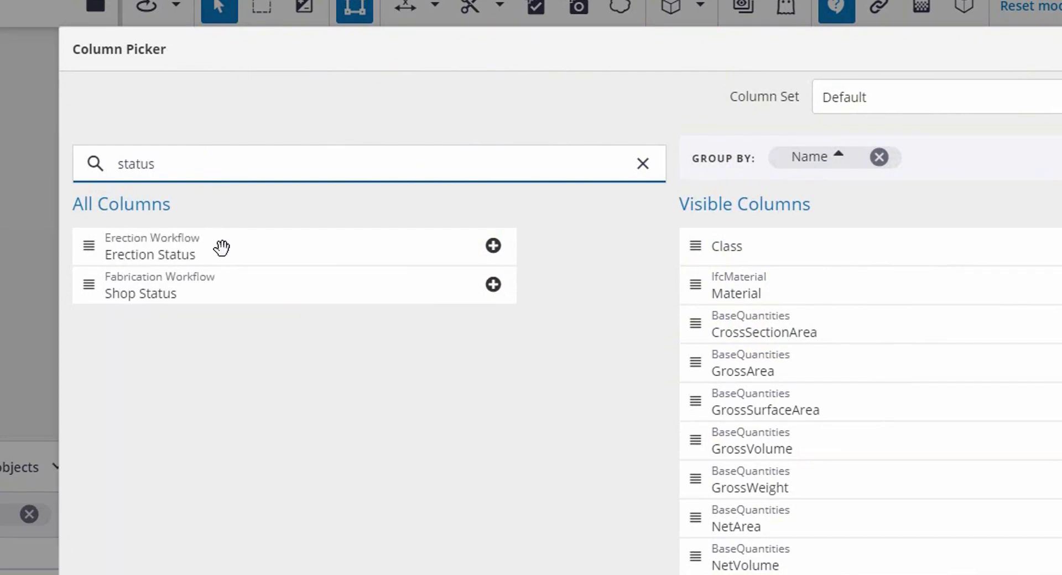
{"action": "left_click_drag", "start_coordinate": [234, 251], "coordinate": [828, 257]}
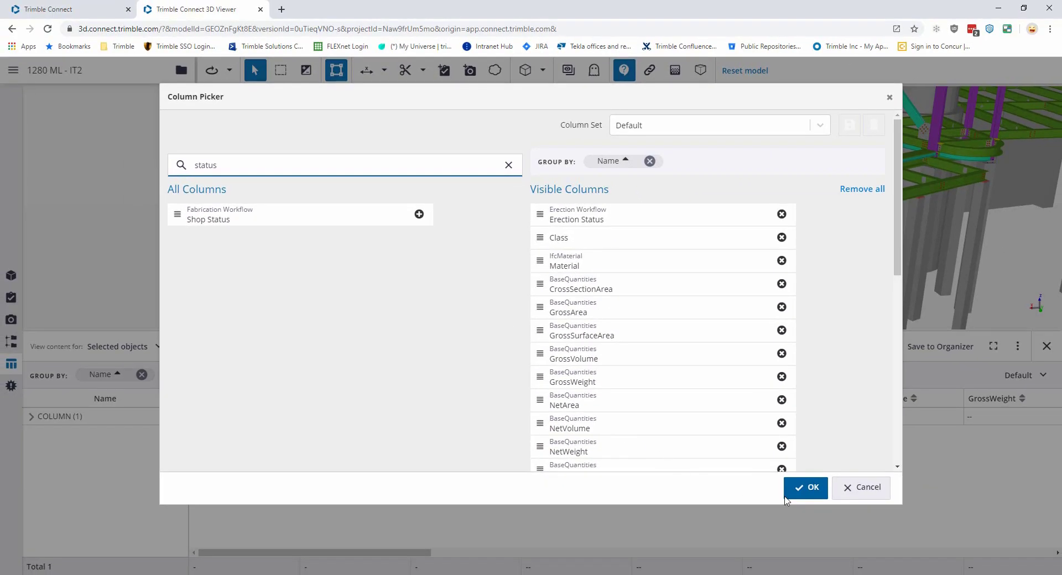
{"action": "left_click", "coordinate": [813, 490]}
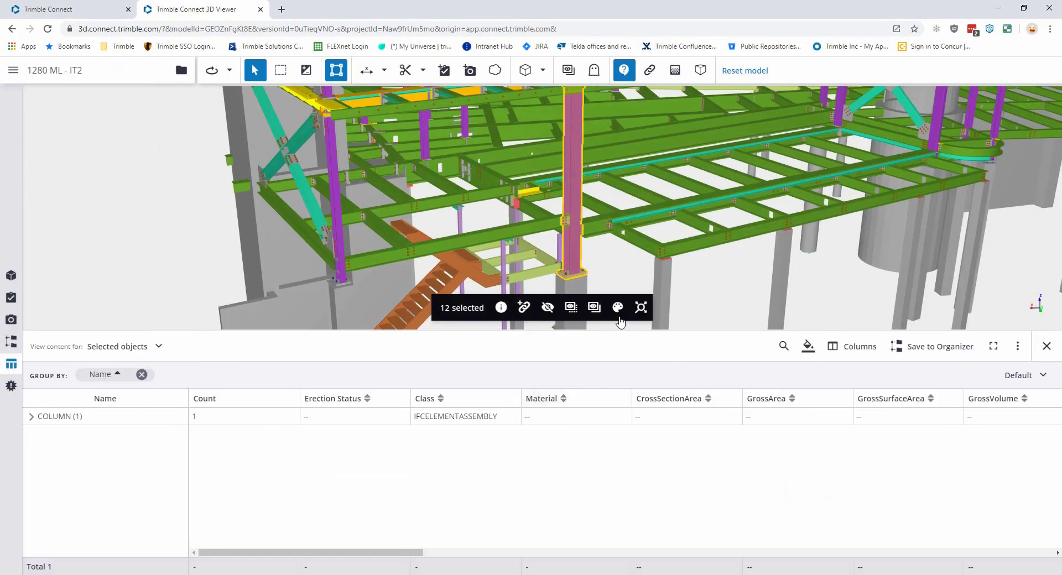
Step: Select the concrete pier and filter its available data table columns by "cip" and "install", leaving the column picker without changes
{"action": "left_click", "coordinate": [585, 285]}
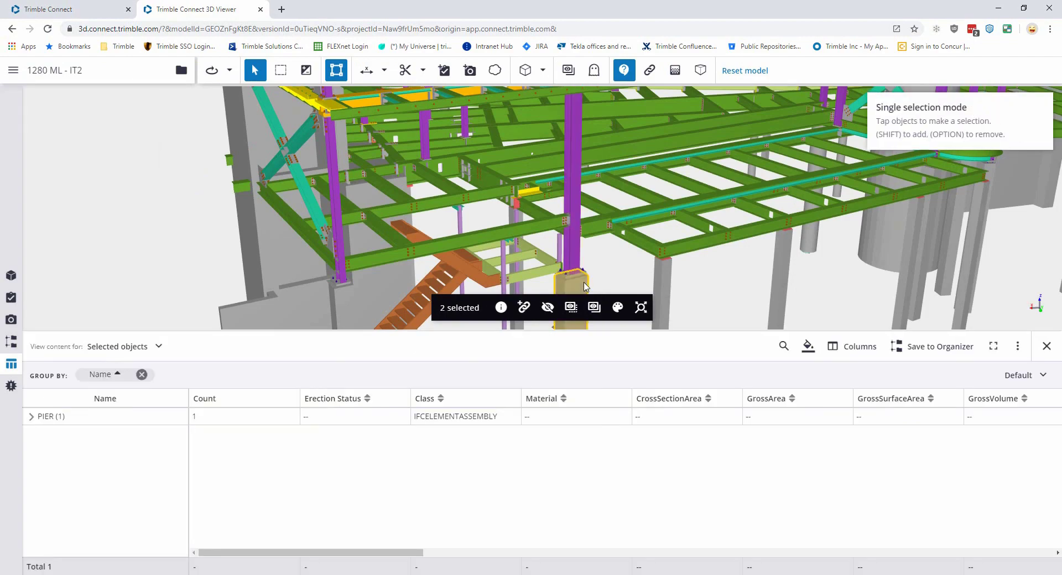
{"action": "left_click", "coordinate": [855, 346]}
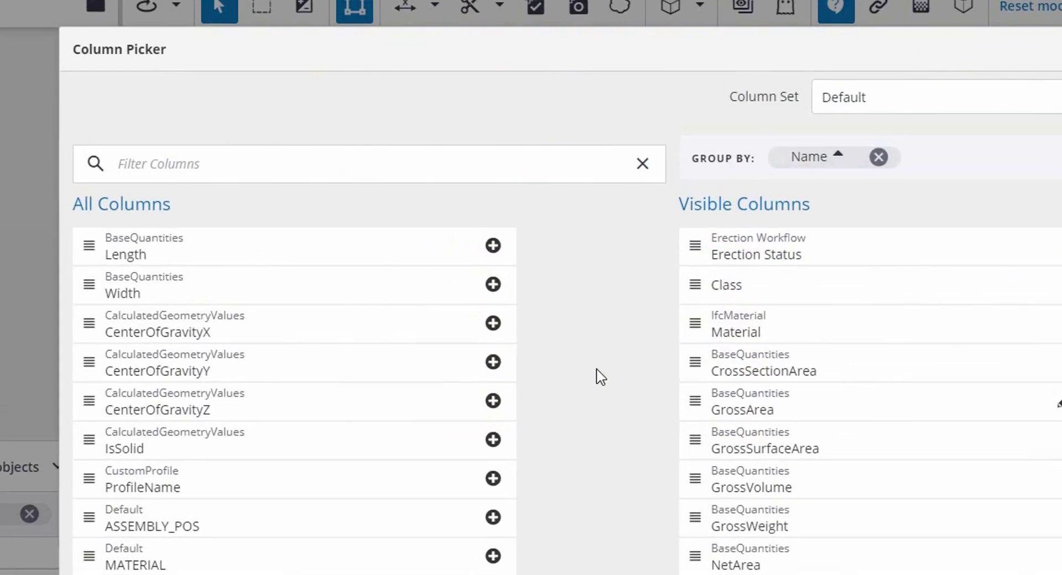
{"action": "left_click", "coordinate": [270, 166]}
{"action": "type", "text": "cip"}
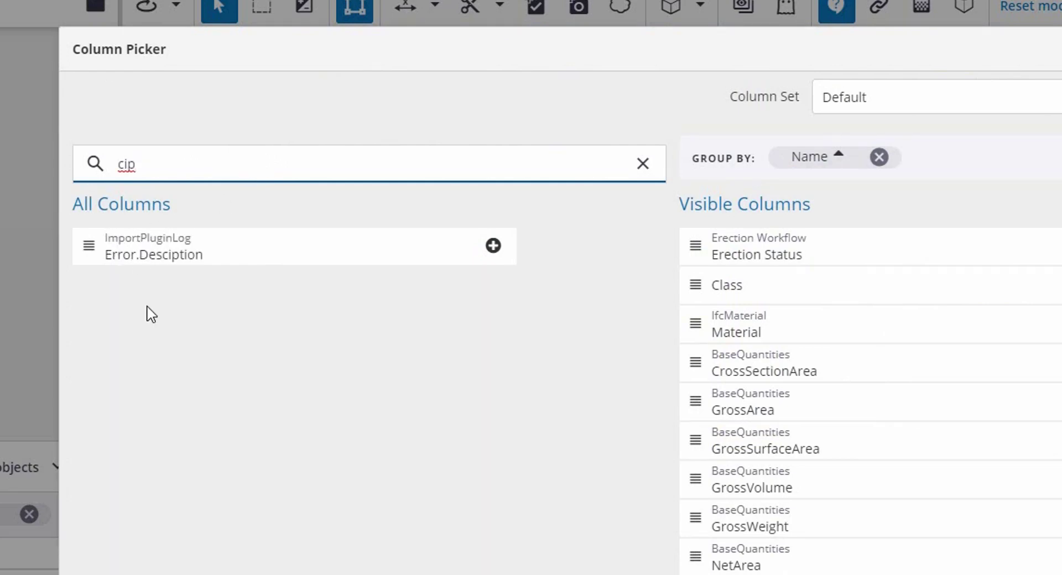
{"action": "left_click_drag", "start_coordinate": [165, 171], "coordinate": [81, 173]}
{"action": "type", "text": "install"}
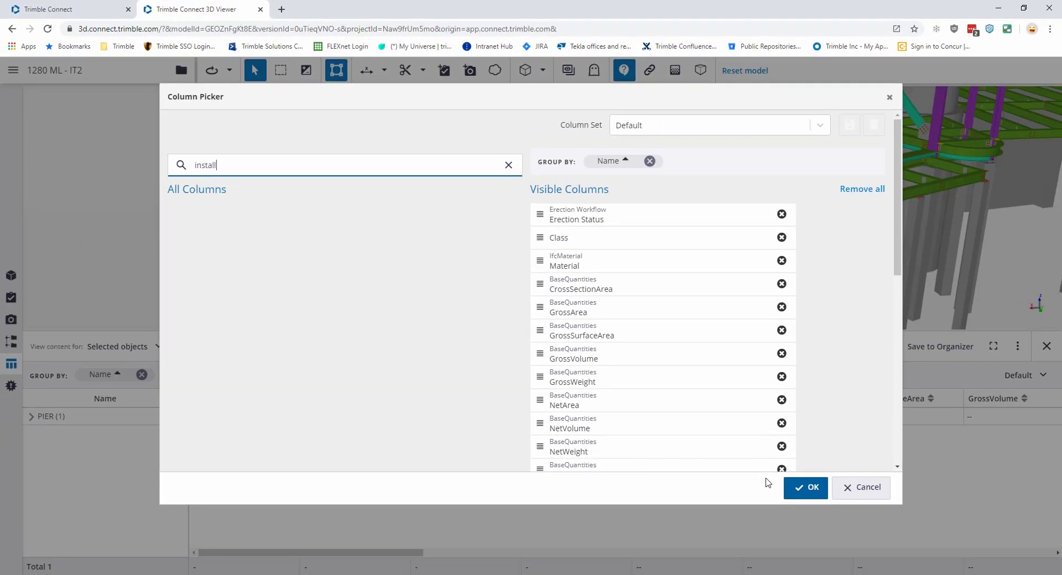
{"action": "left_click", "coordinate": [861, 487]}
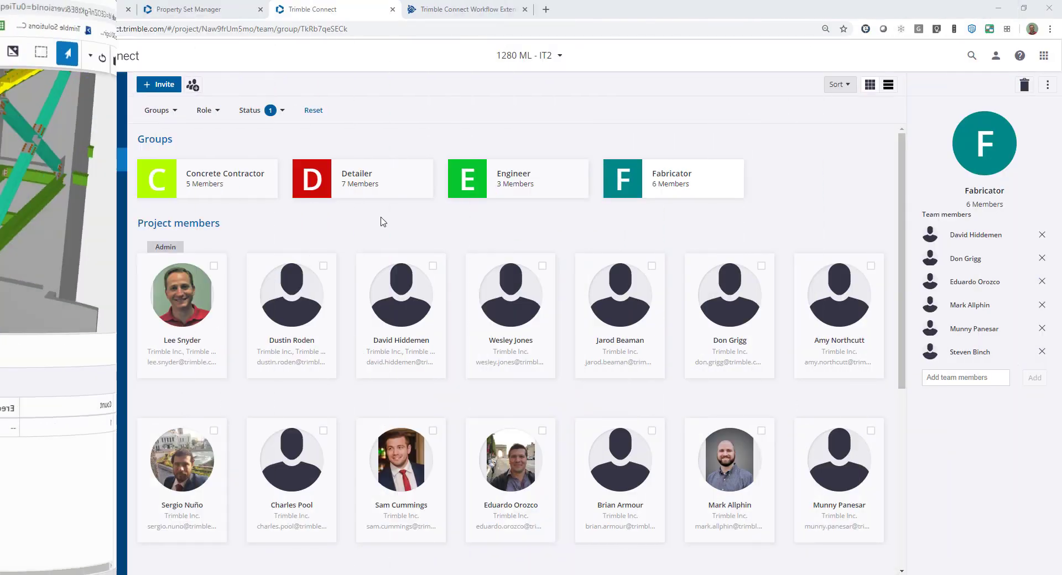
Step: Display the team members of the Detailer group and switch to the Property Set Manager
{"action": "left_click", "coordinate": [378, 182]}
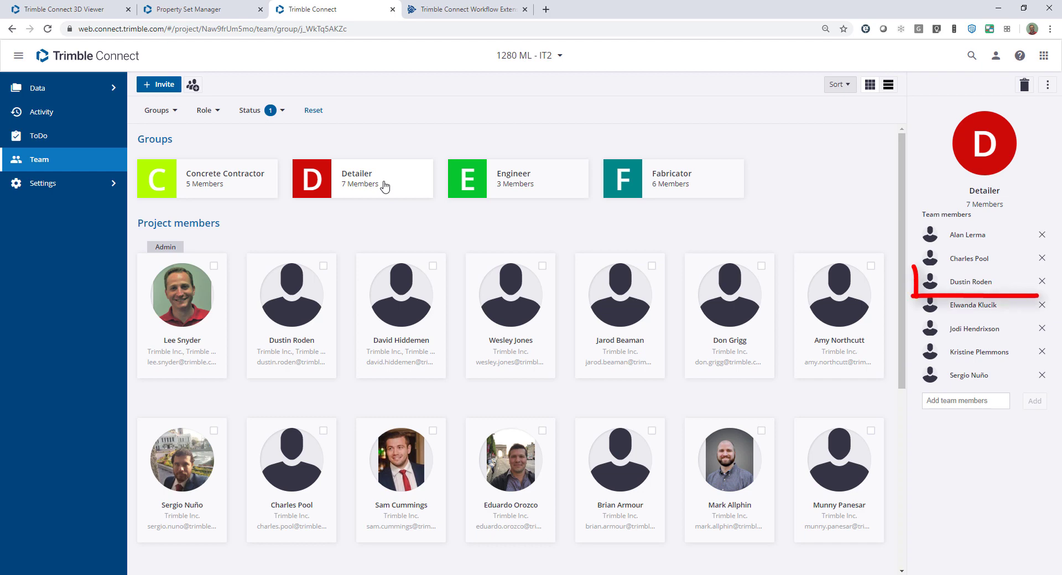
{"action": "left_click", "coordinate": [204, 13]}
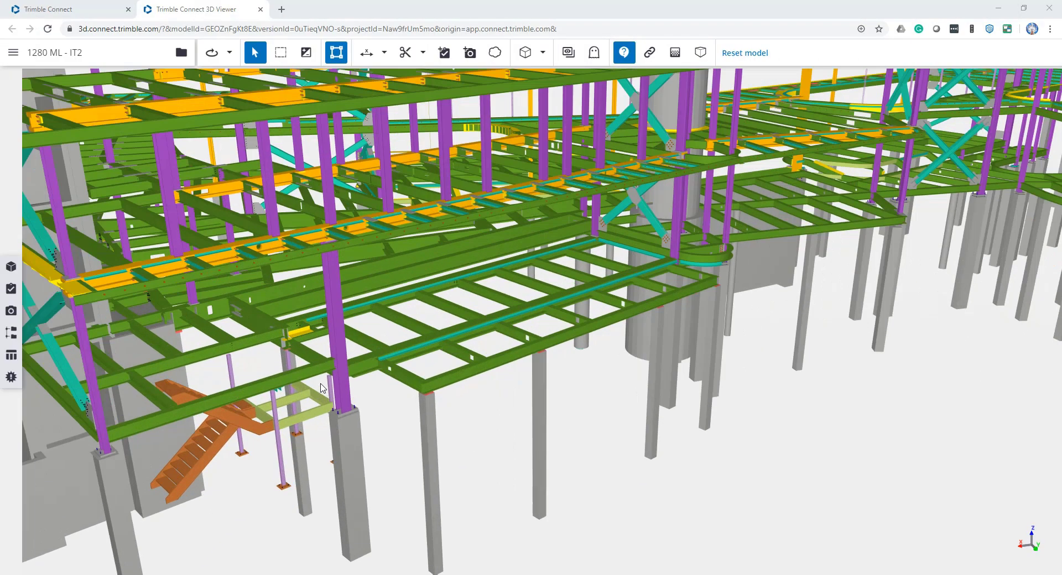
Step: In the 3D Viewer, display the properties of the purple steel column beside the orange stair and of the concrete pier below it
{"action": "scroll", "coordinate": [341, 346], "scroll_direction": "up", "scroll_amount": 3}
{"action": "left_click", "coordinate": [340, 334]}
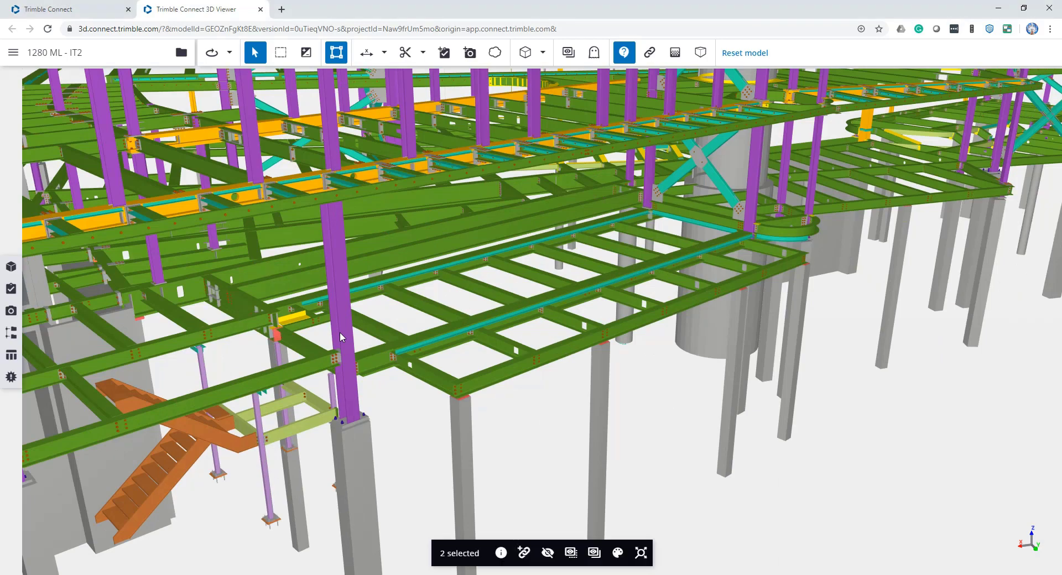
{"action": "left_click", "coordinate": [501, 553]}
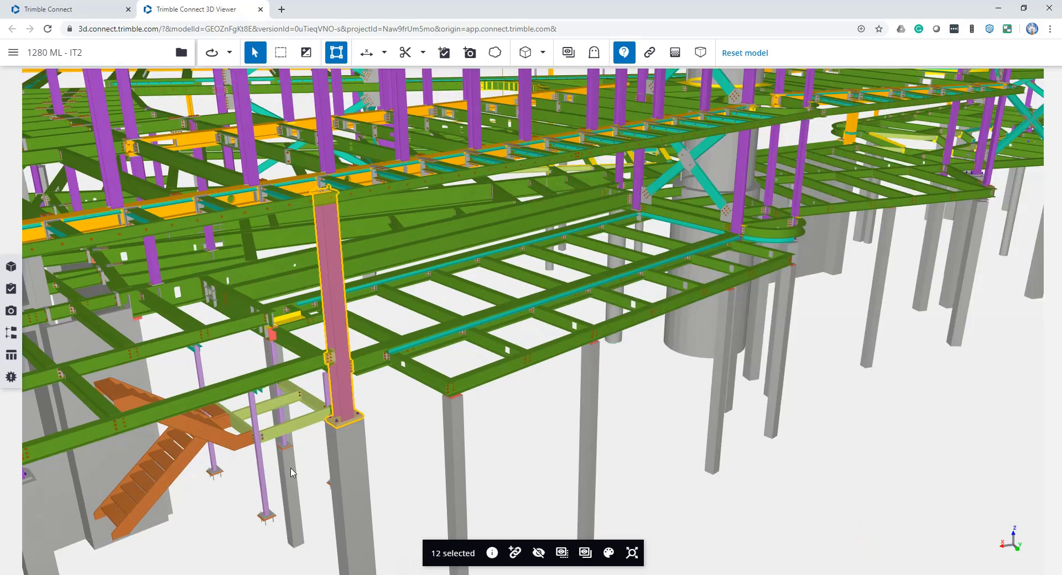
{"action": "left_click", "coordinate": [341, 487]}
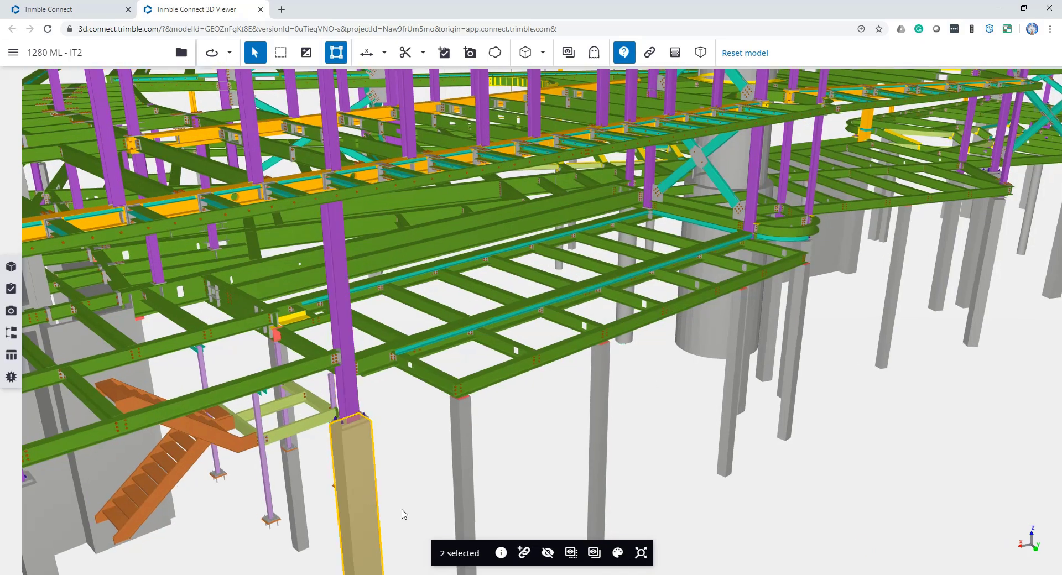
{"action": "left_click", "coordinate": [500, 552]}
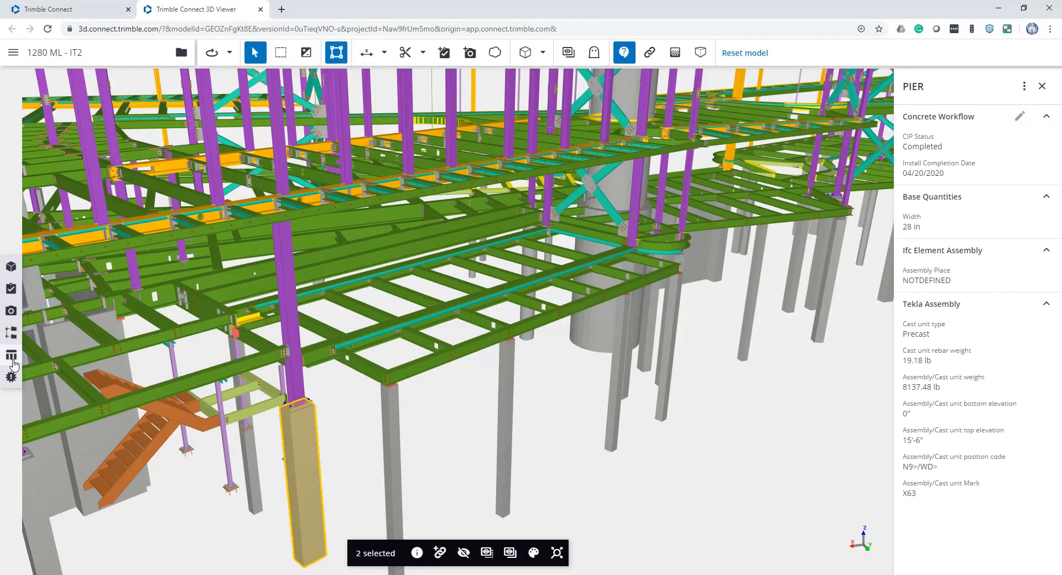
Step: Open the data table for all objects and filter the available columns by "status" and by "install"
{"action": "left_click", "coordinate": [12, 358]}
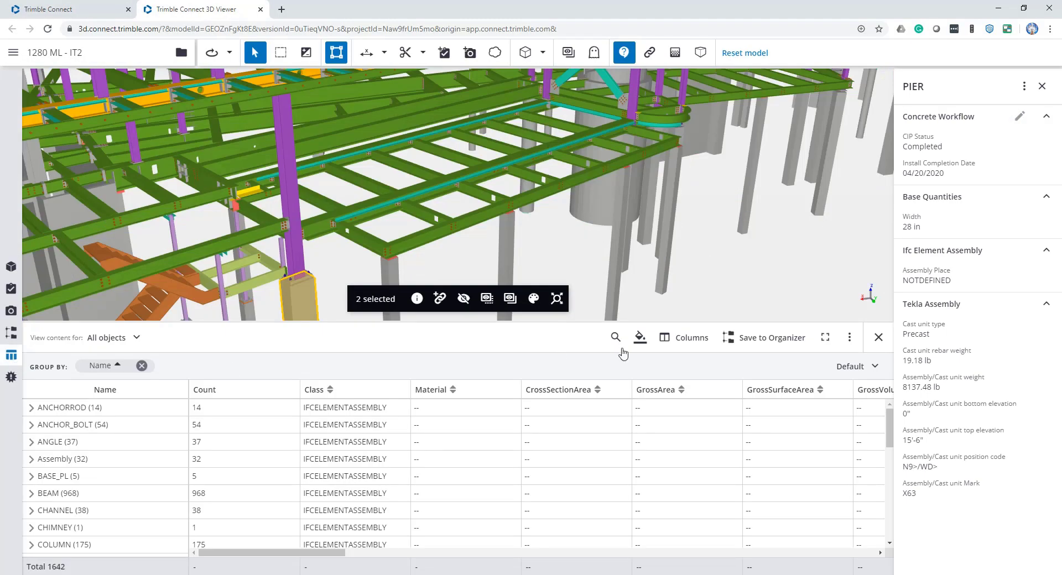
{"action": "left_click", "coordinate": [701, 347]}
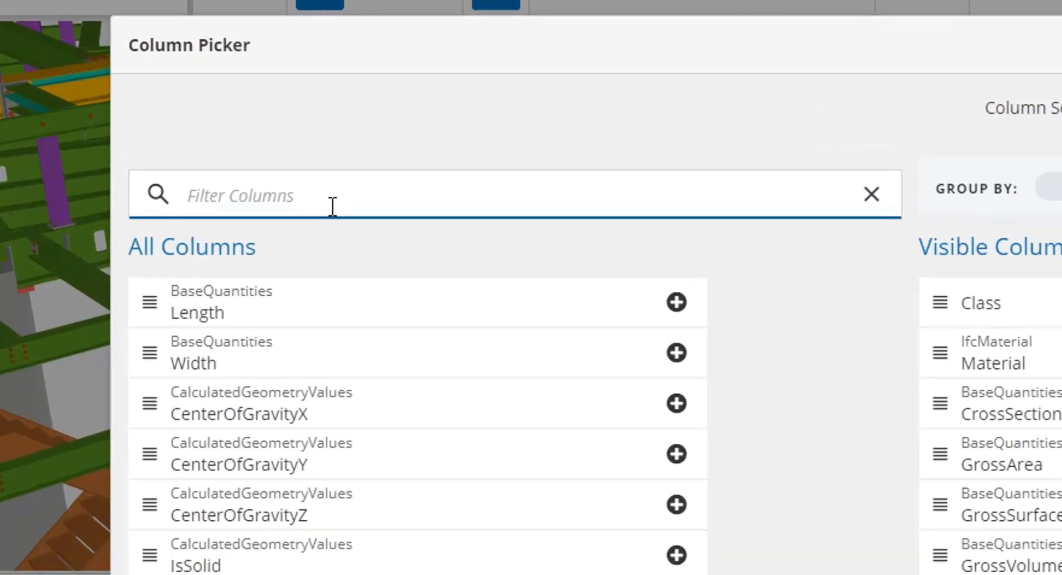
{"action": "type", "text": "status"}
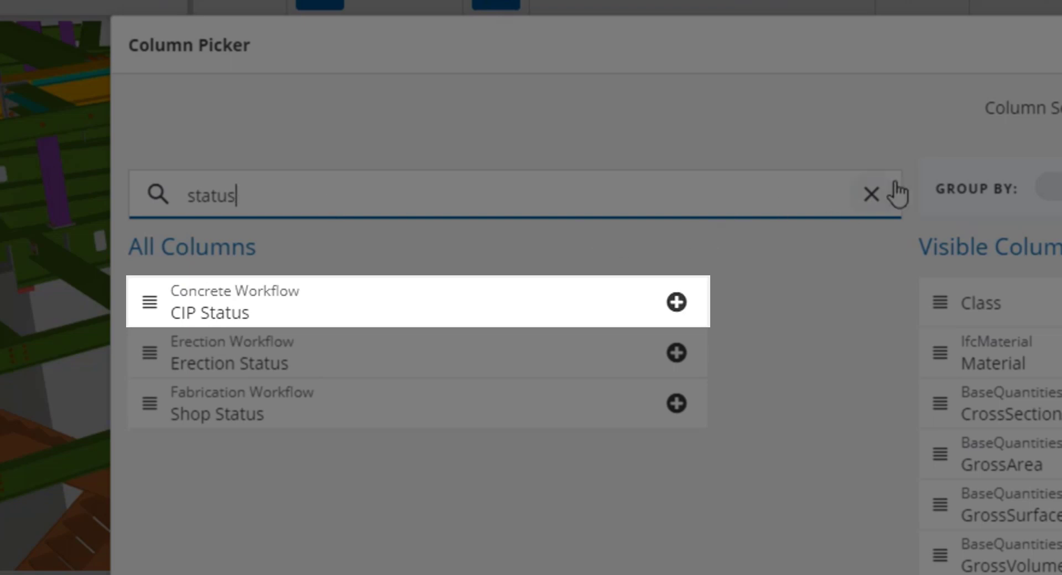
{"action": "left_click", "coordinate": [872, 194]}
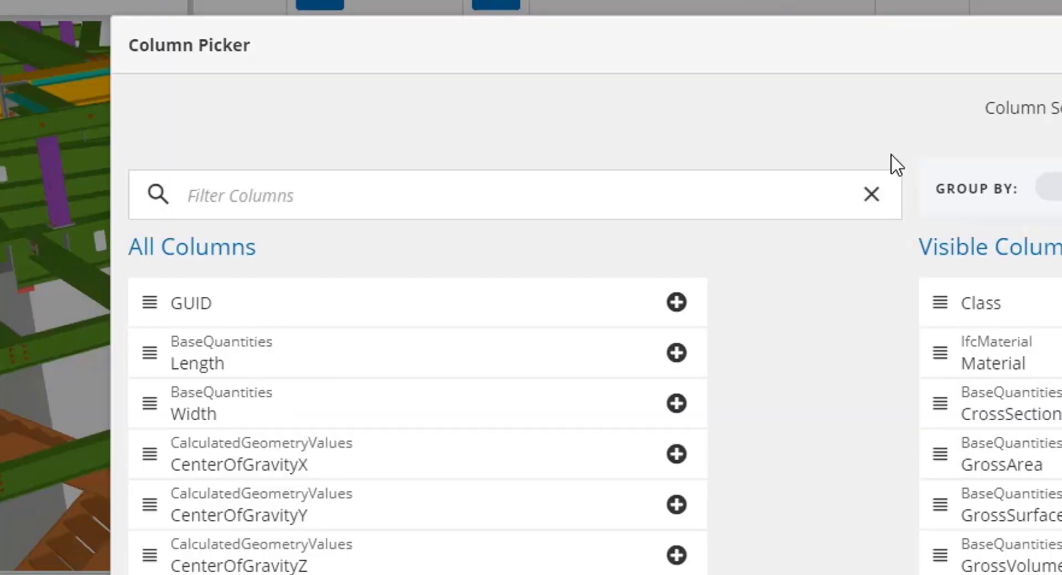
{"action": "left_click", "coordinate": [762, 192]}
{"action": "type", "text": "install"}
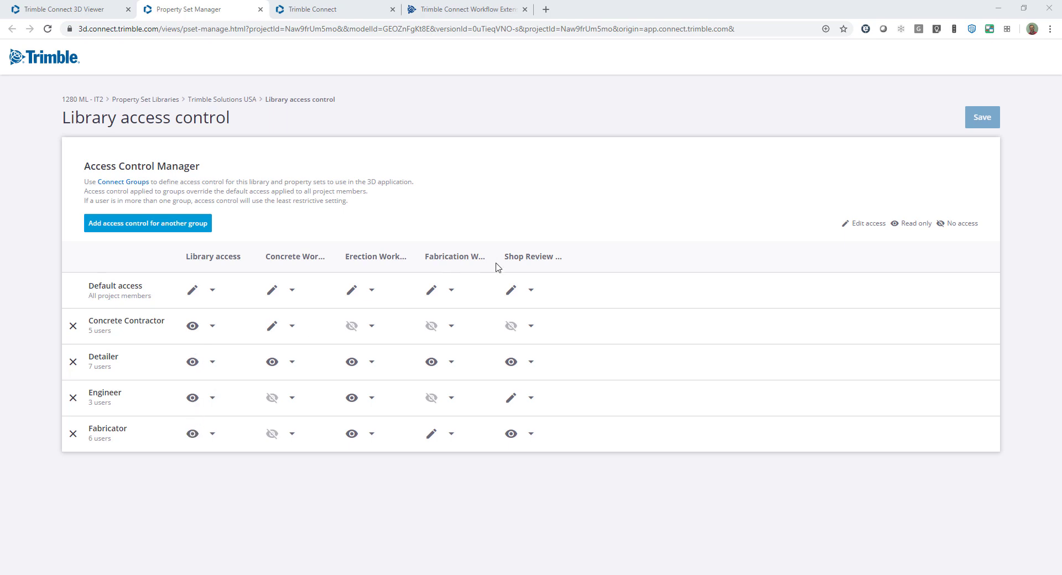
Step: In the Property Set Manager, return to the Trimble Solutions USA library and add a property set named Site Inspection
{"action": "left_click", "coordinate": [237, 101]}
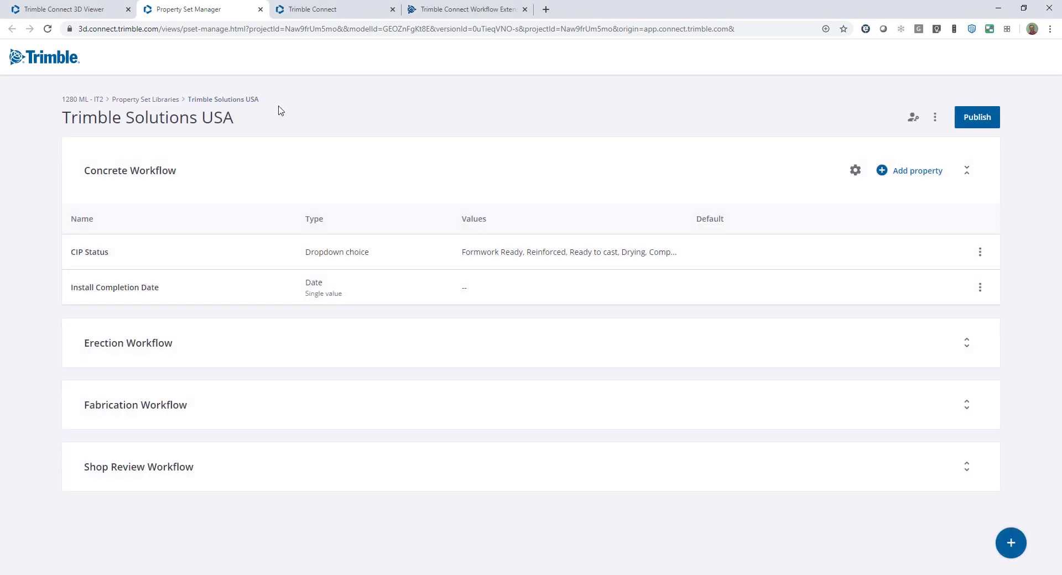
{"action": "left_click", "coordinate": [1010, 542]}
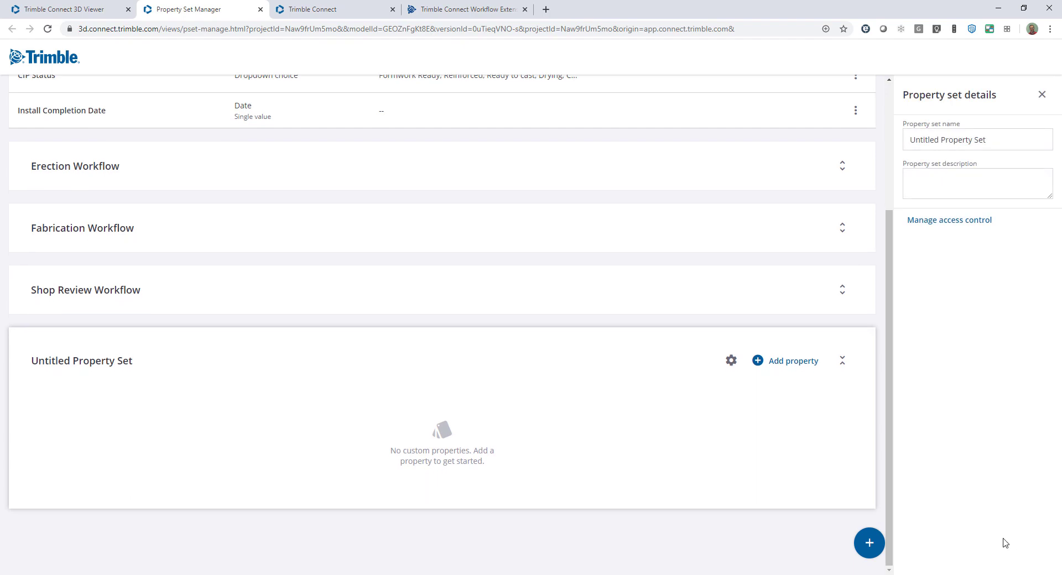
{"action": "left_click_drag", "start_coordinate": [1001, 140], "coordinate": [846, 140]}
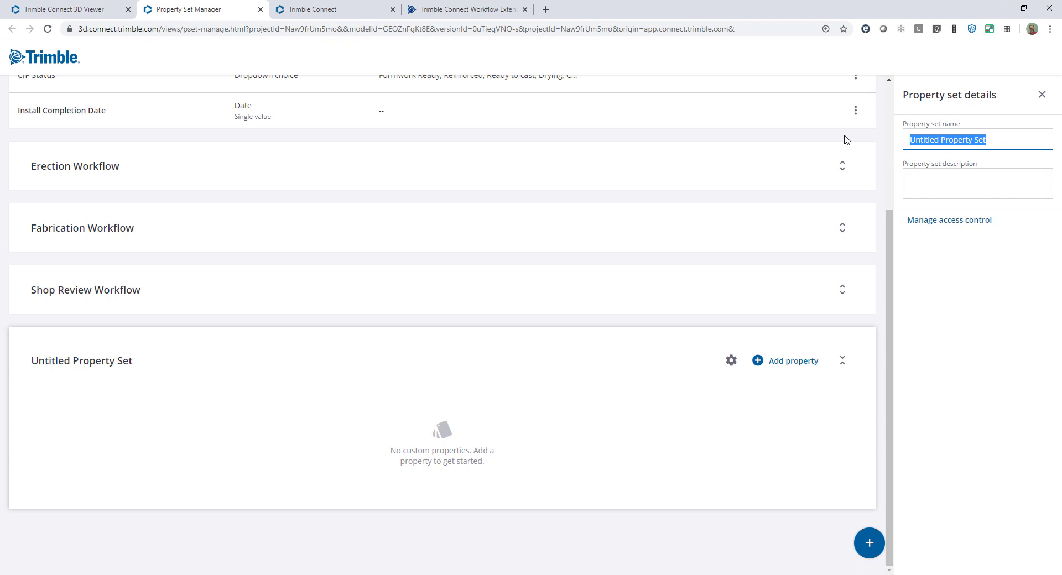
{"action": "type", "text": "Site Inspection"}
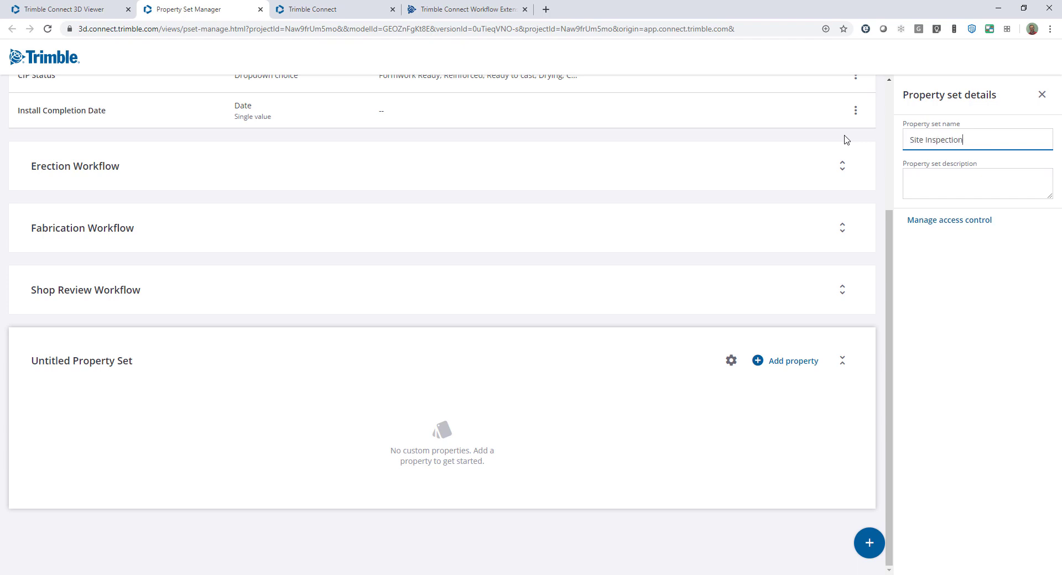
{"action": "left_click", "coordinate": [1042, 95]}
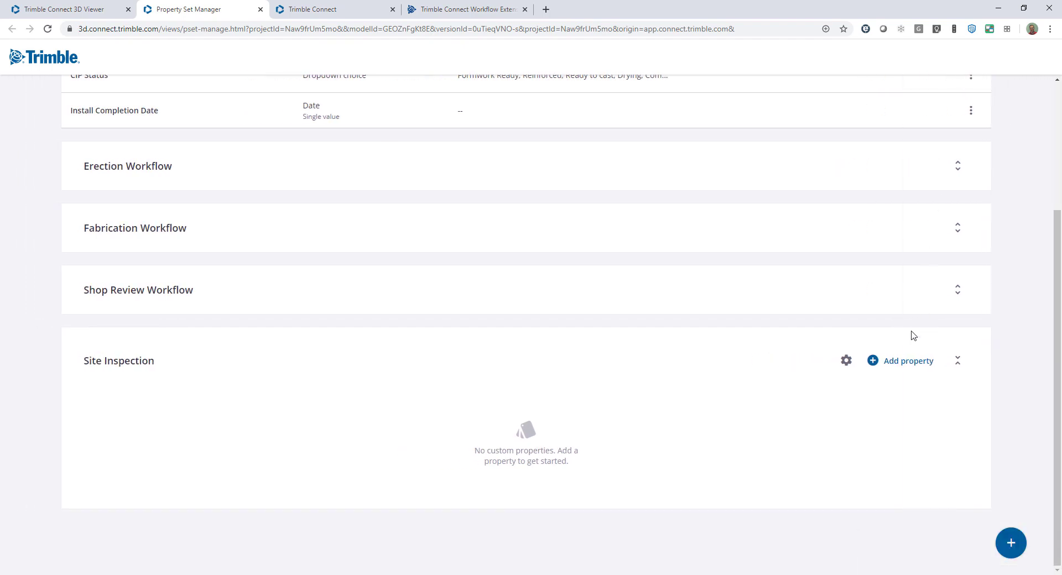
Step: Add a single-value text property named Inspection Comments to the Site Inspection property set
{"action": "left_click", "coordinate": [890, 367]}
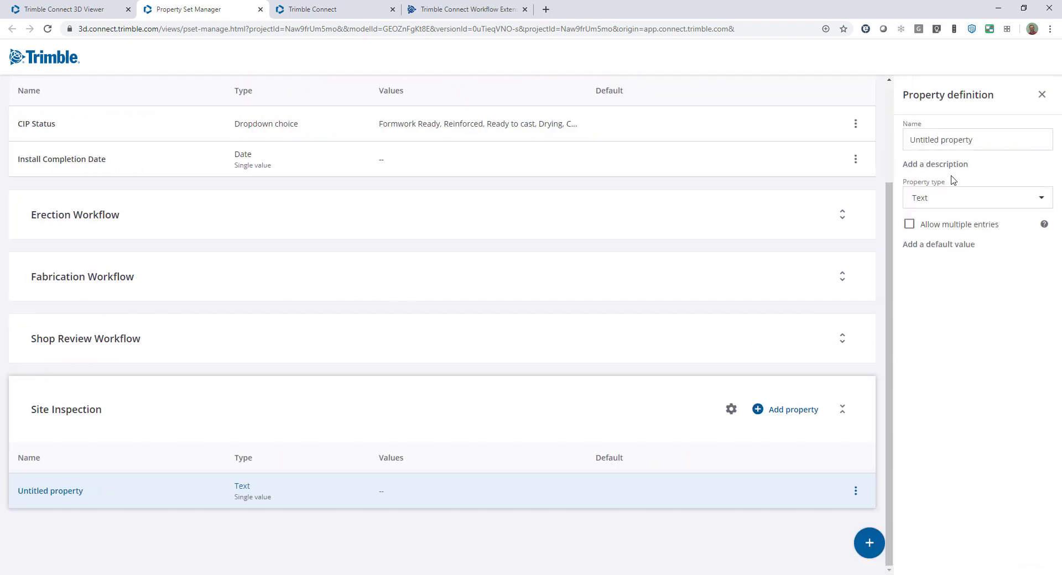
{"action": "left_click", "coordinate": [987, 138]}
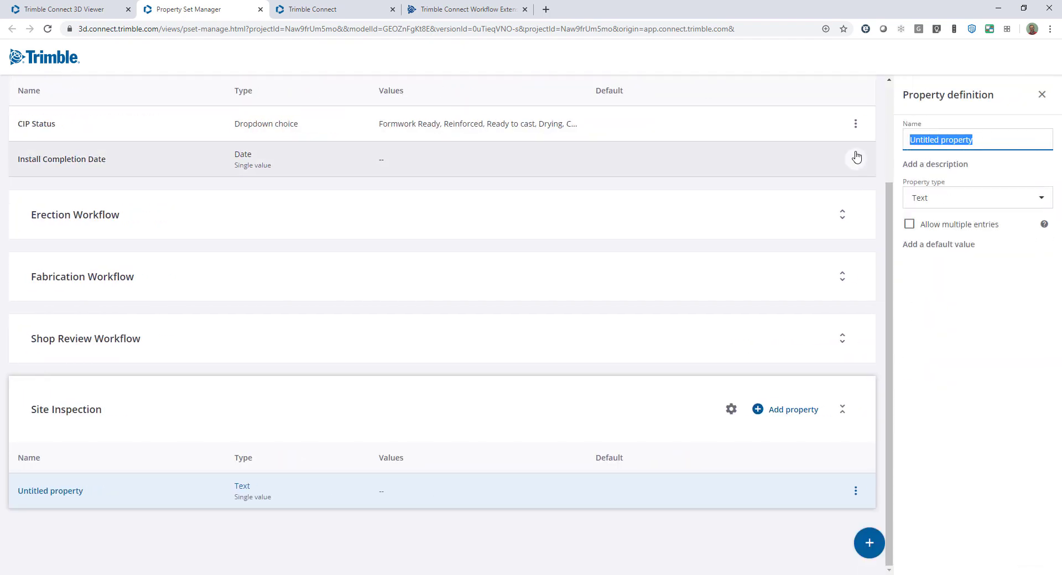
{"action": "type", "text": "Inspection Comments"}
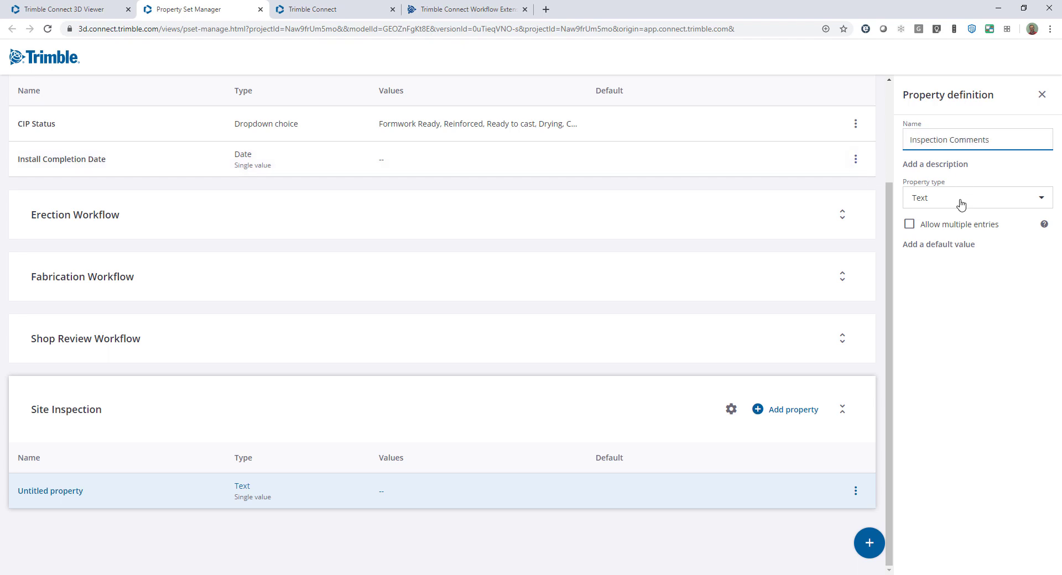
{"action": "left_click", "coordinate": [1041, 95]}
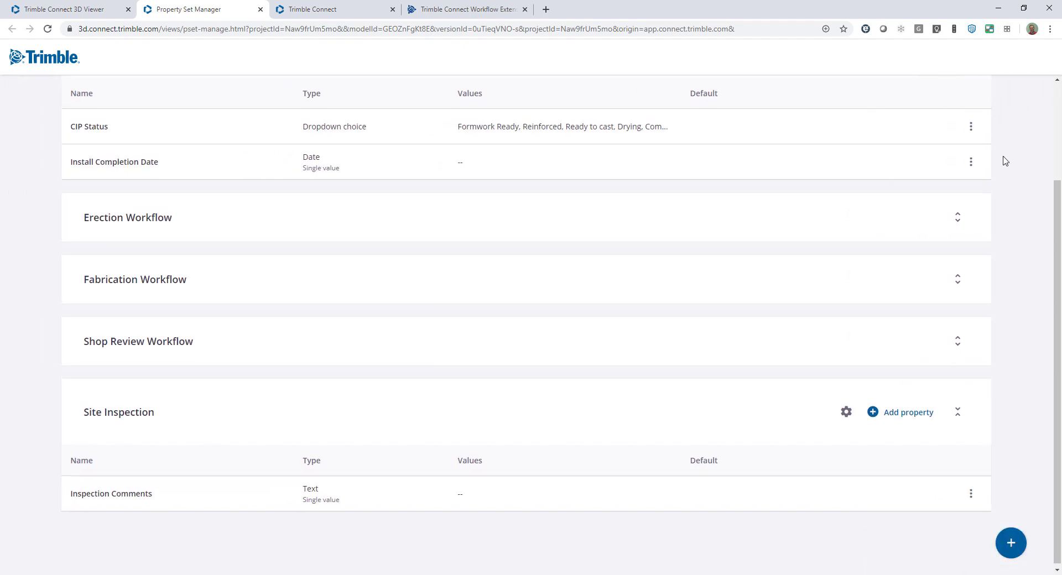
Step: Publish the Trimble Solutions USA library and open its access control settings
{"action": "scroll", "coordinate": [1004, 161], "scroll_direction": "up", "scroll_amount": 3}
{"action": "left_click", "coordinate": [973, 118]}
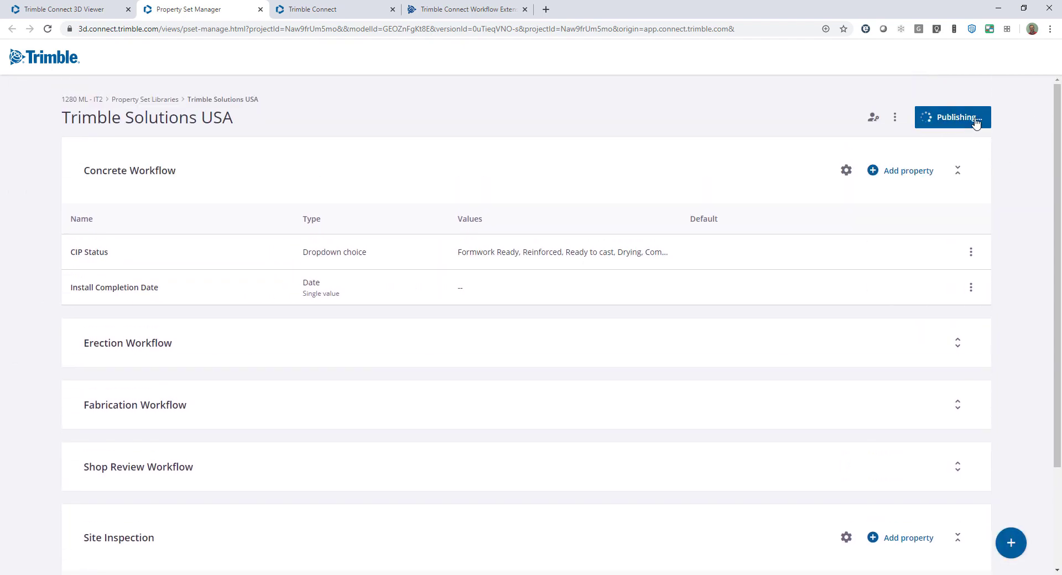
{"action": "left_click", "coordinate": [904, 118]}
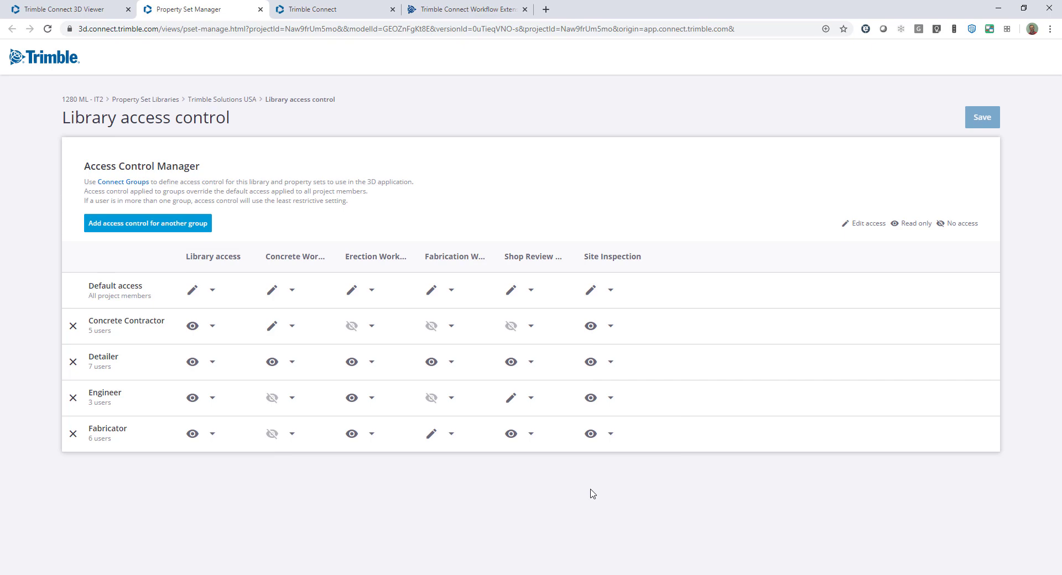
Step: Switch to the Trimble community blog post on Property Sets Access Control and read through to its How to Manage Access Control section
{"action": "left_click", "coordinate": [465, 9]}
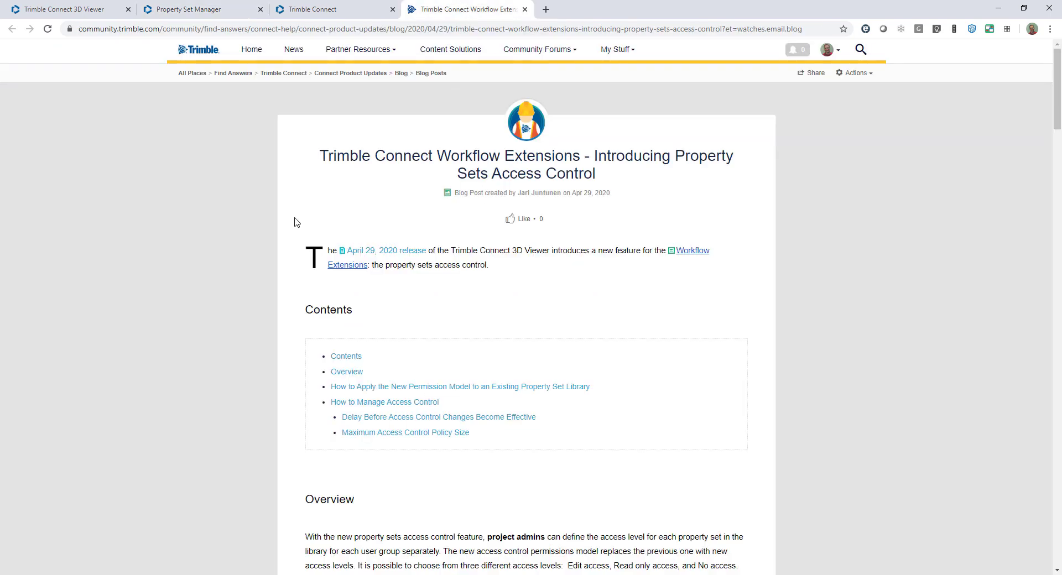
{"action": "scroll", "coordinate": [274, 226], "scroll_direction": "down", "scroll_amount": 12}
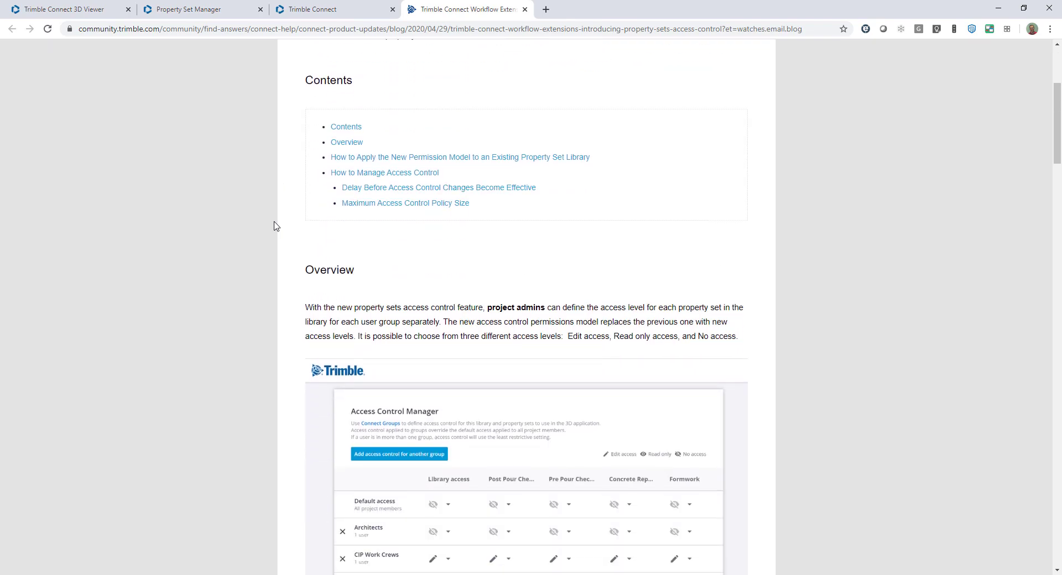
{"action": "scroll", "coordinate": [274, 225], "scroll_direction": "down", "scroll_amount": 12}
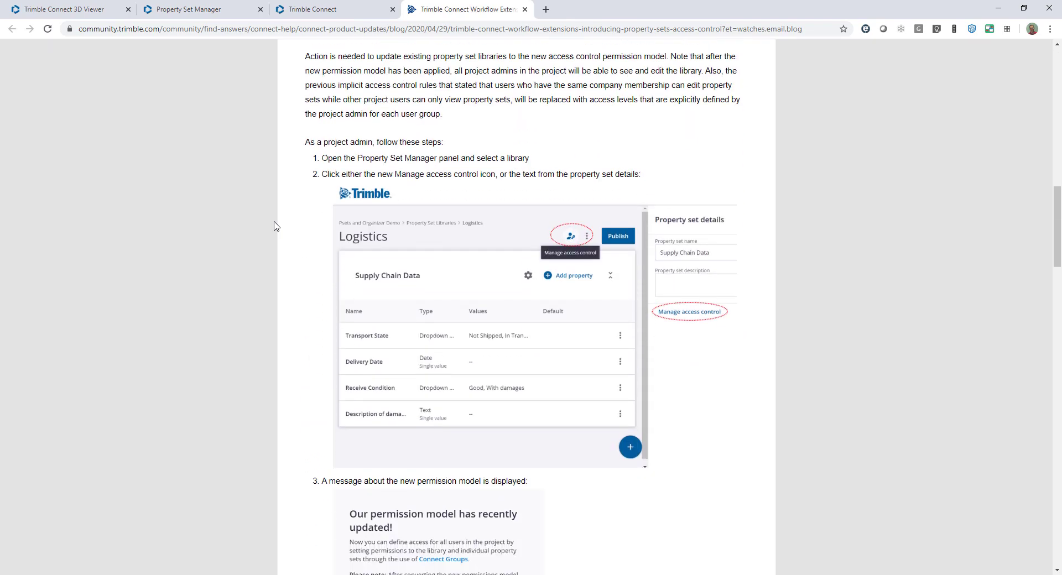
{"action": "scroll", "coordinate": [274, 225], "scroll_direction": "down", "scroll_amount": 3}
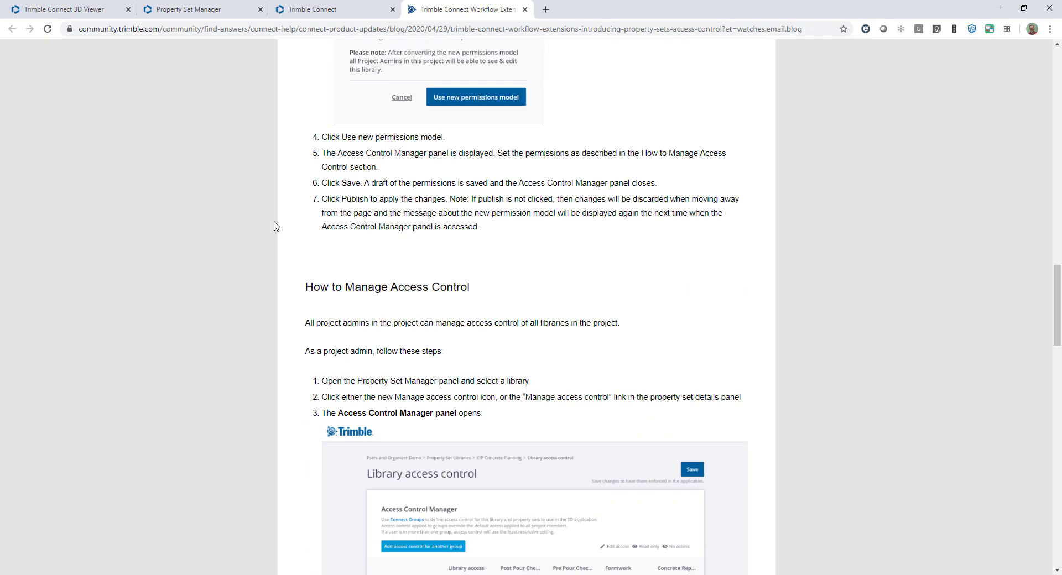